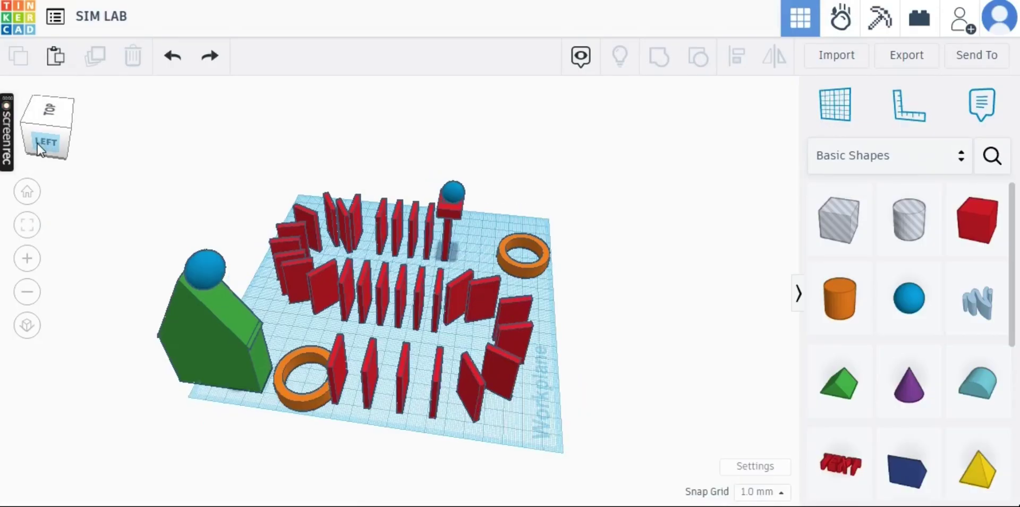
# - Inspect the finished domino course from several sides, switch it to Sim Lab and play the simulation
pyautogui.moveTo(40, 149); pyautogui.dragTo(126, 141)
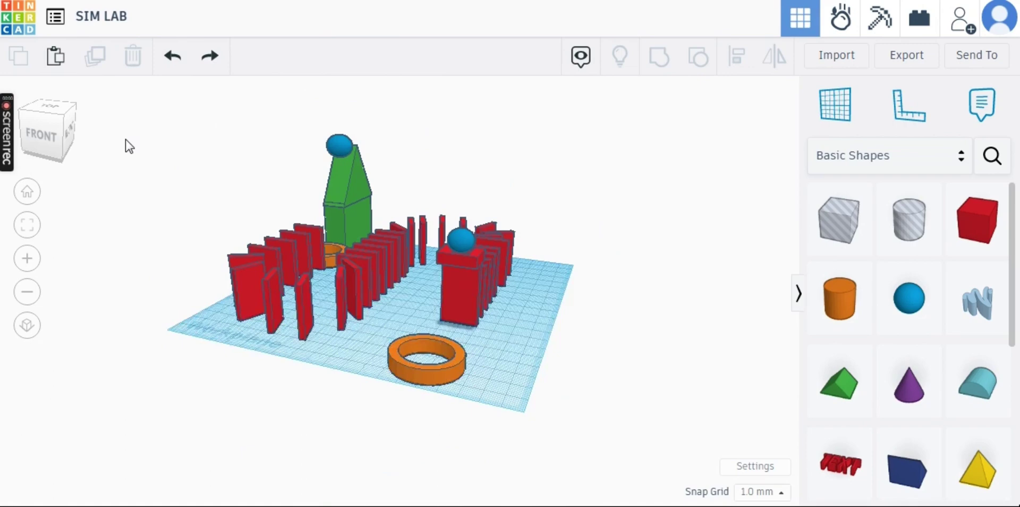
pyautogui.click(69, 130)
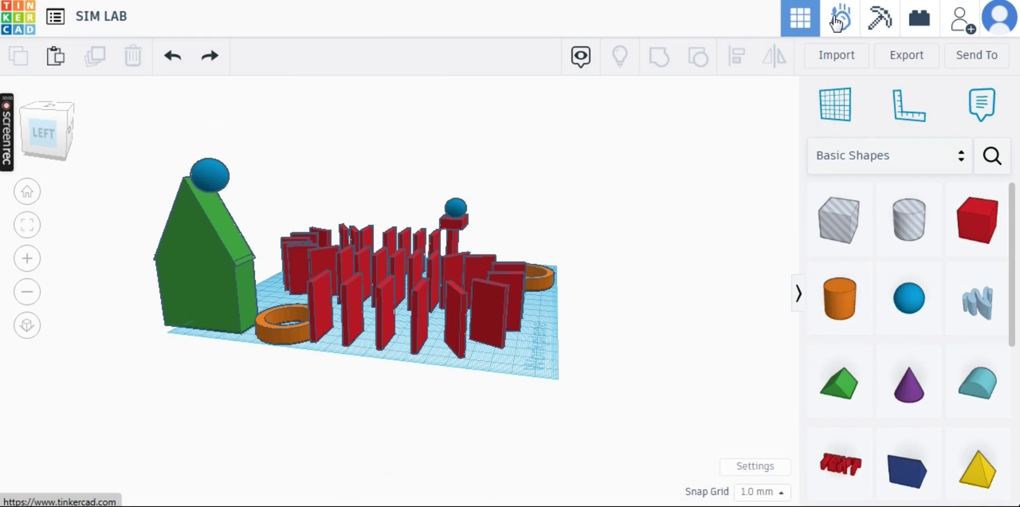
pyautogui.click(837, 22)
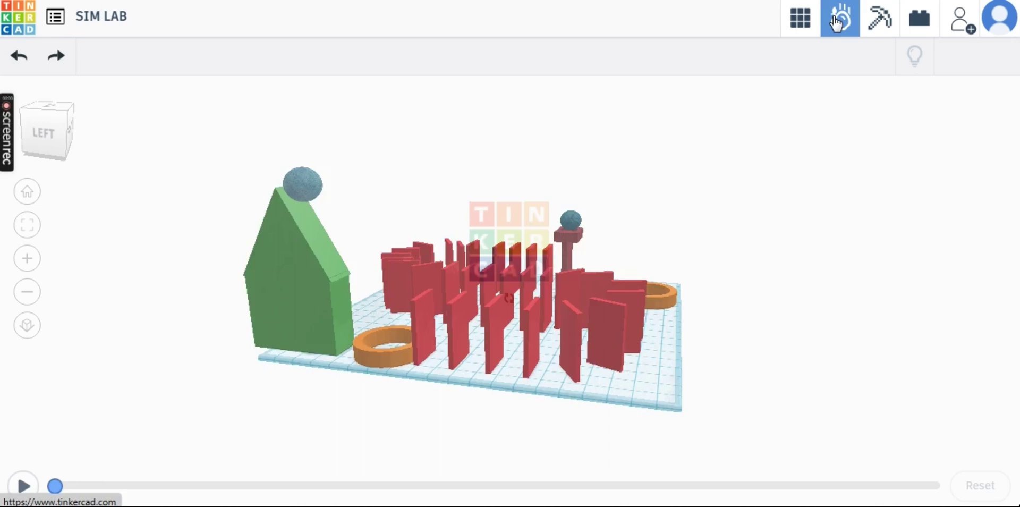
pyautogui.moveTo(48, 109); pyautogui.dragTo(77, 136)
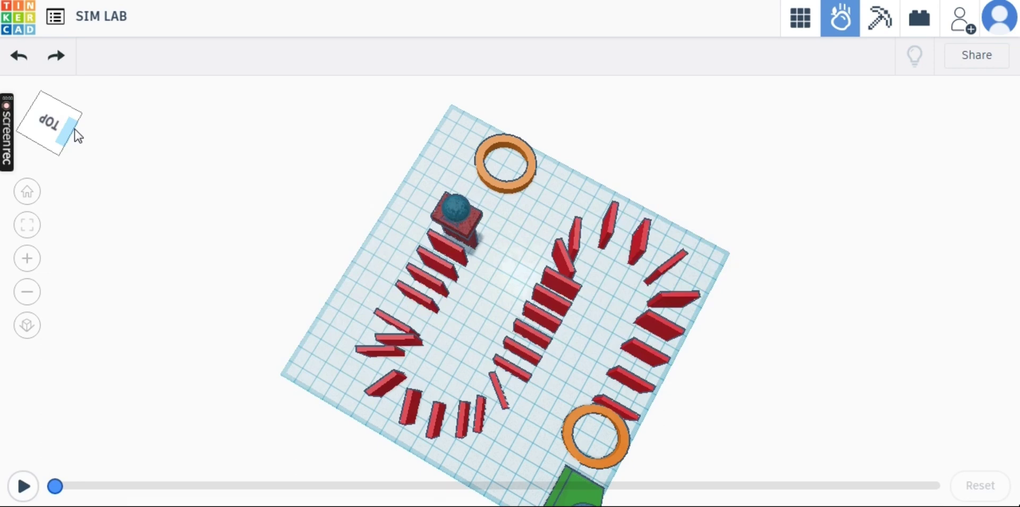
pyautogui.moveTo(77, 136); pyautogui.dragTo(10, 425)
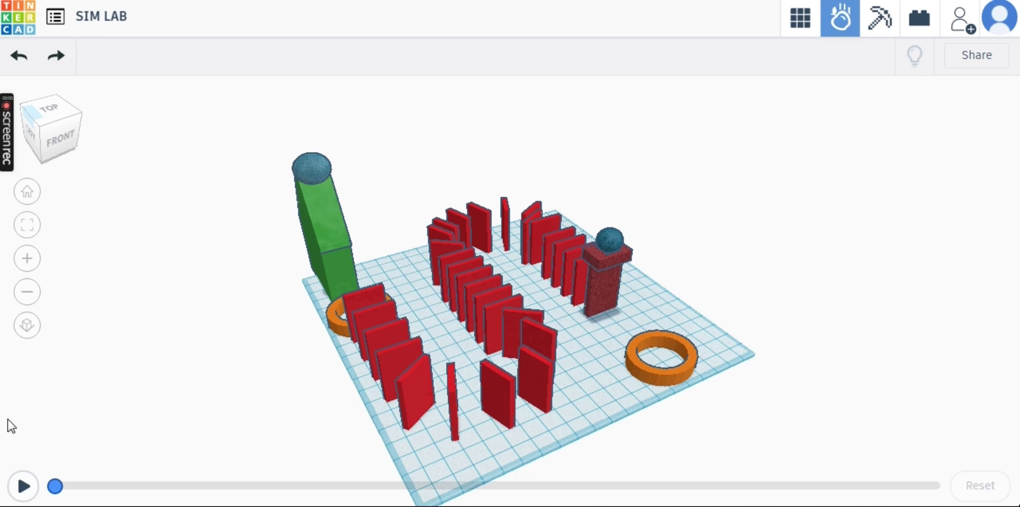
pyautogui.click(23, 487)
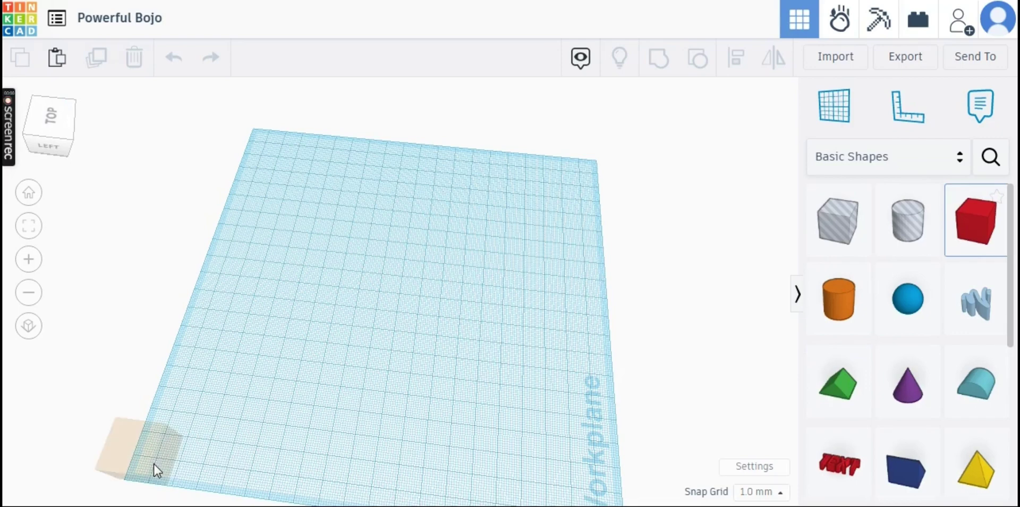
# - Place a box at the near corner of the empty workplane and enlarge it to a height of 34 mm
pyautogui.click(154, 465)
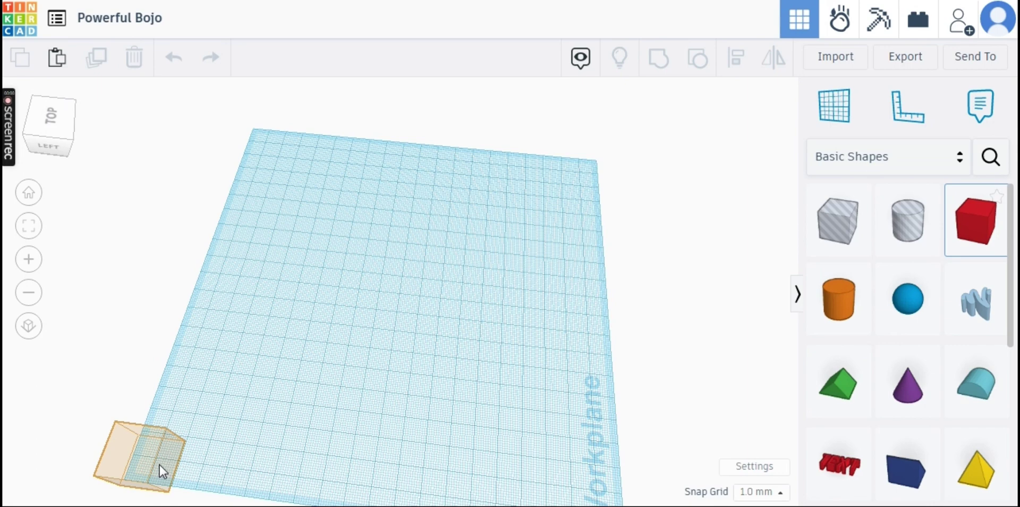
pyautogui.click(158, 463)
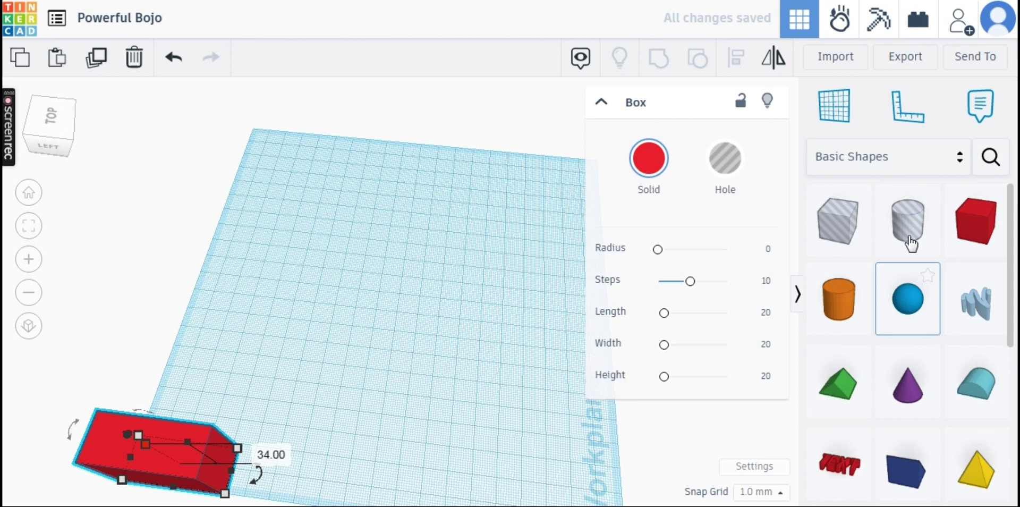
# - Add a roof shape beside the box and rotate it 90° on the workplane
pyautogui.scroll(-1, 910, 245)
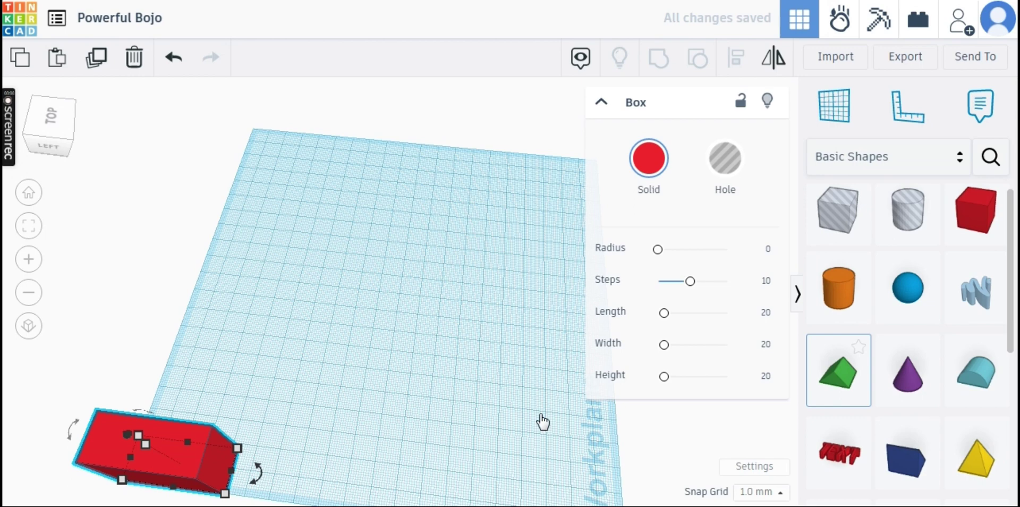
pyautogui.click(355, 469)
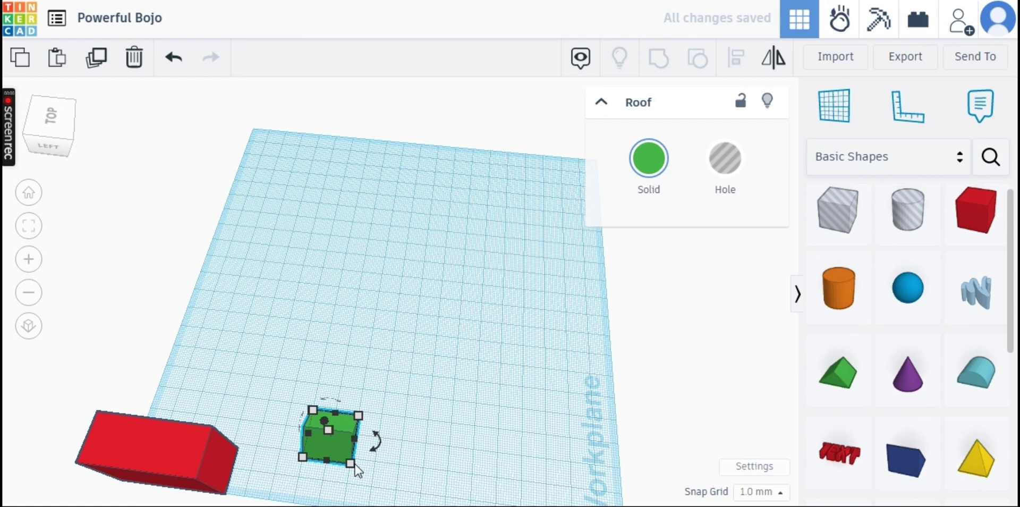
pyautogui.moveTo(375, 440); pyautogui.dragTo(349, 449)
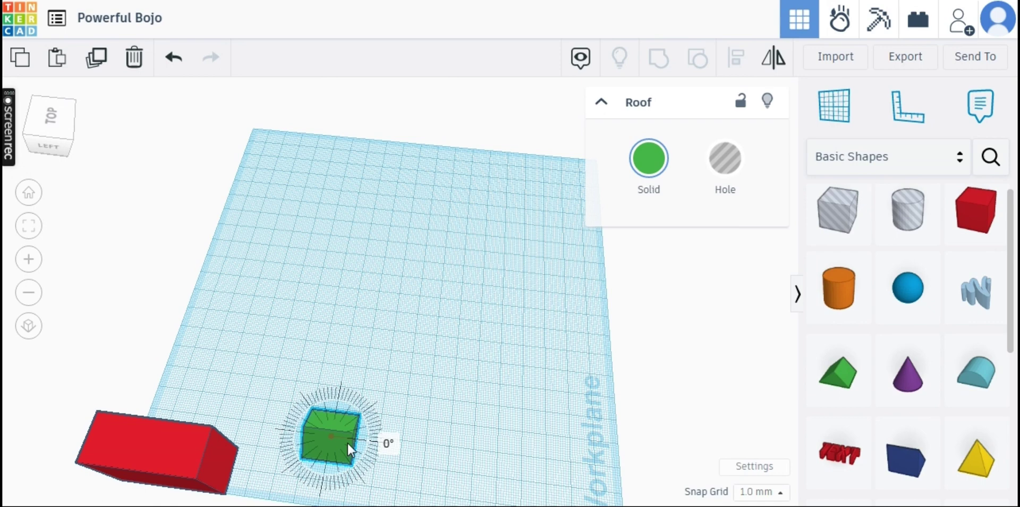
pyautogui.moveTo(349, 445); pyautogui.dragTo(327, 478)
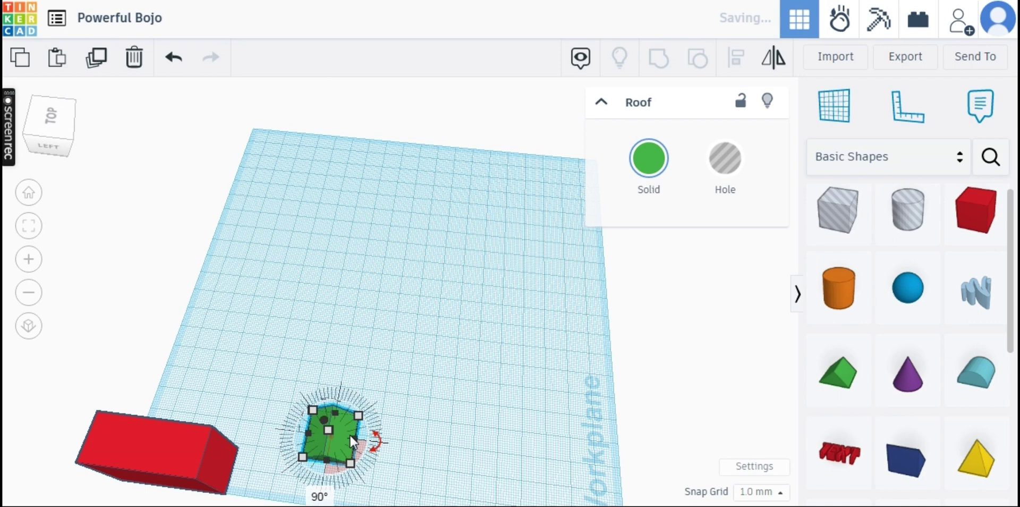
# - Move the roof onto the box's footprint and resize its base to match the box
pyautogui.moveTo(349, 433); pyautogui.dragTo(162, 470)
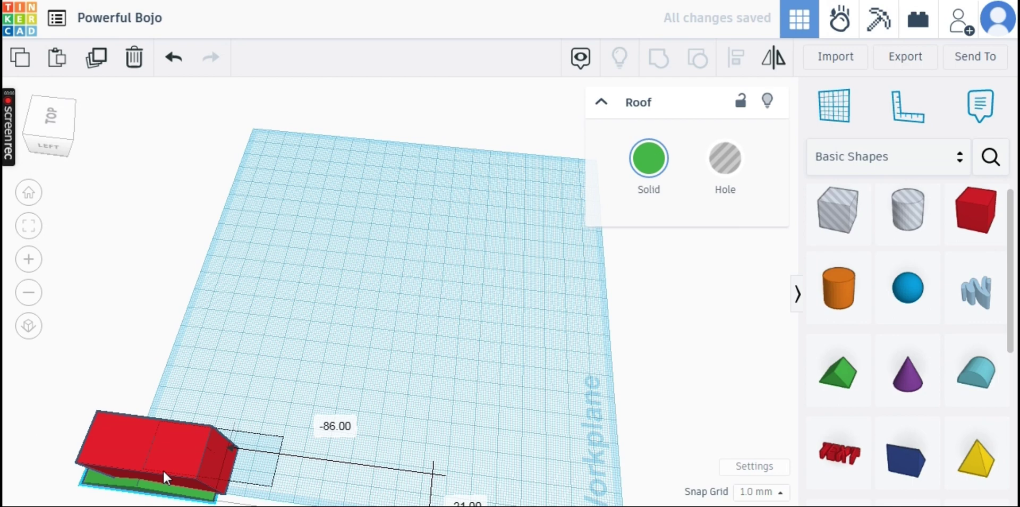
pyautogui.click(62, 146)
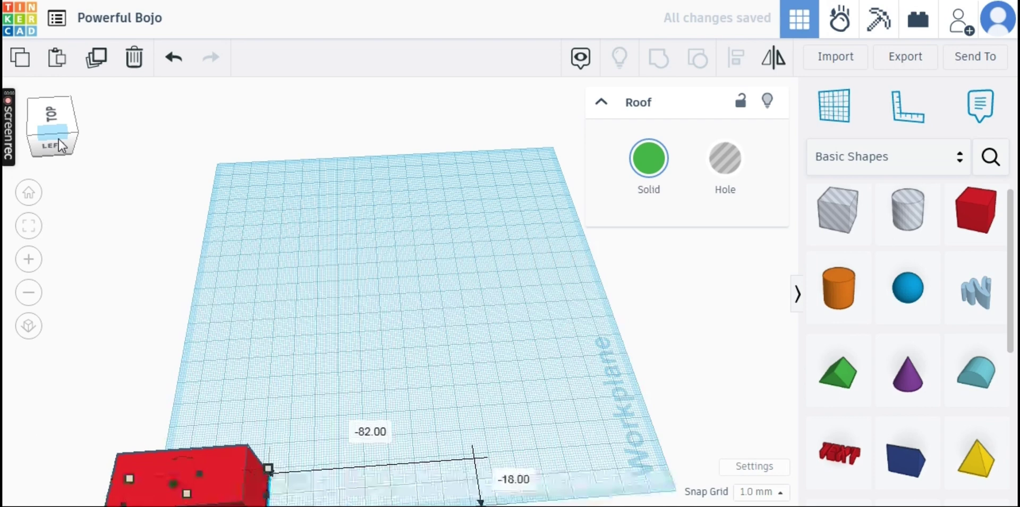
pyautogui.click(70, 132)
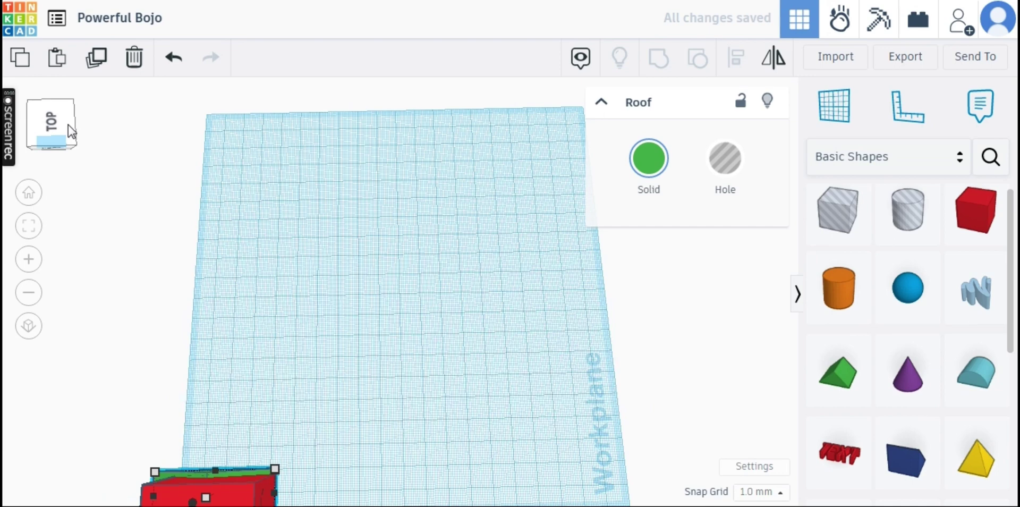
pyautogui.moveTo(68, 125); pyautogui.dragTo(458, 452)
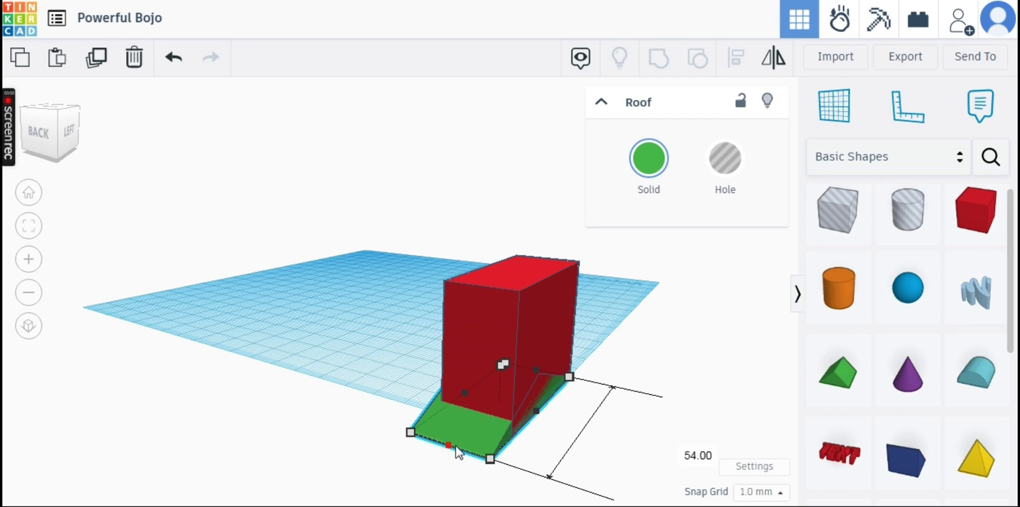
pyautogui.moveTo(458, 451); pyautogui.dragTo(640, 421, button='right')
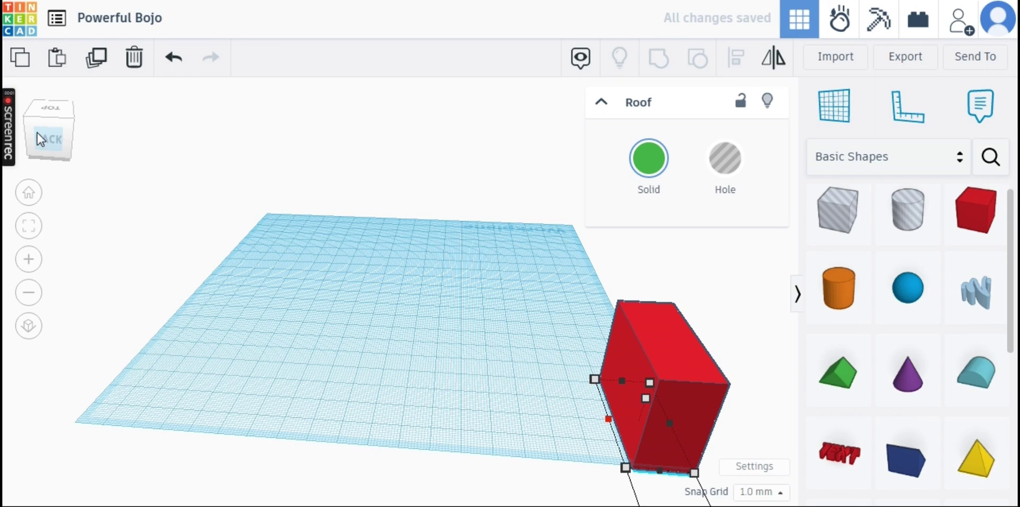
# - Raise the roof 34 mm onto the top of the box and stretch its height to 34 mm
pyautogui.moveTo(40, 139); pyautogui.dragTo(90, 251)
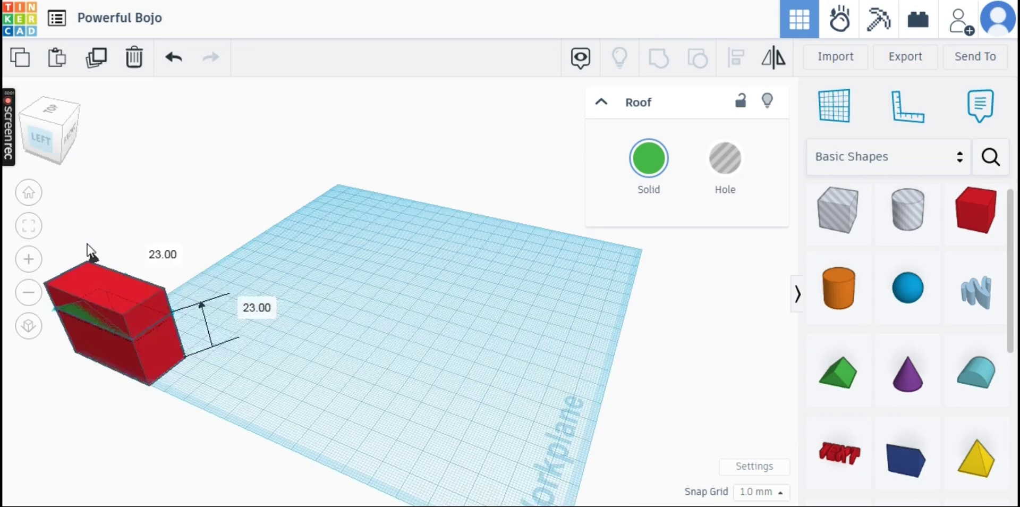
pyautogui.click(94, 265)
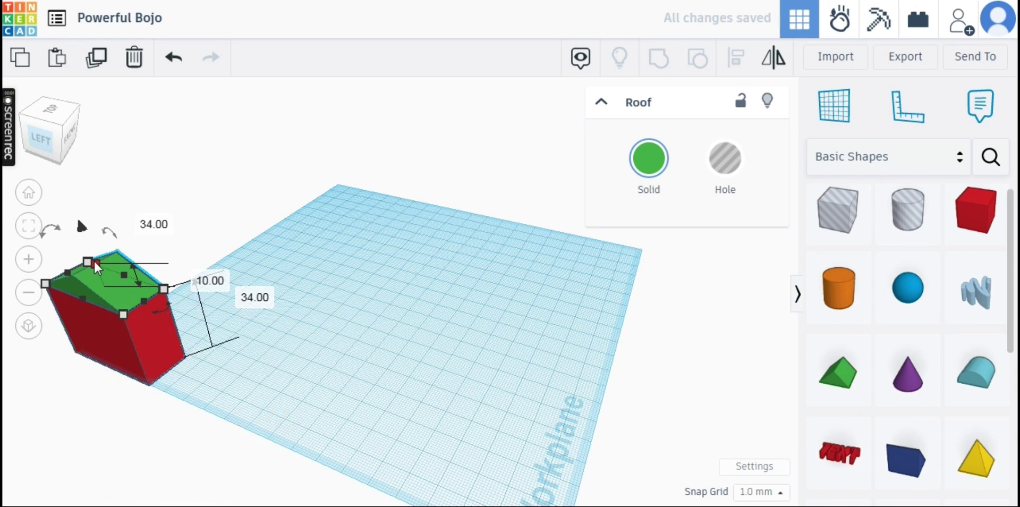
pyautogui.moveTo(93, 260); pyautogui.dragTo(77, 204)
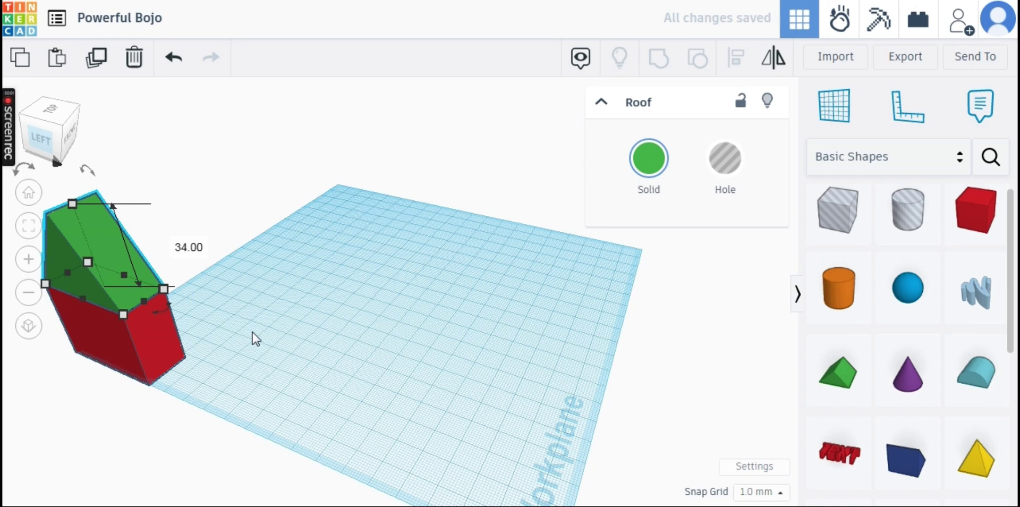
# - Group the box and the roof into one solid ramp
pyautogui.hotkey('ctrl', 'a')
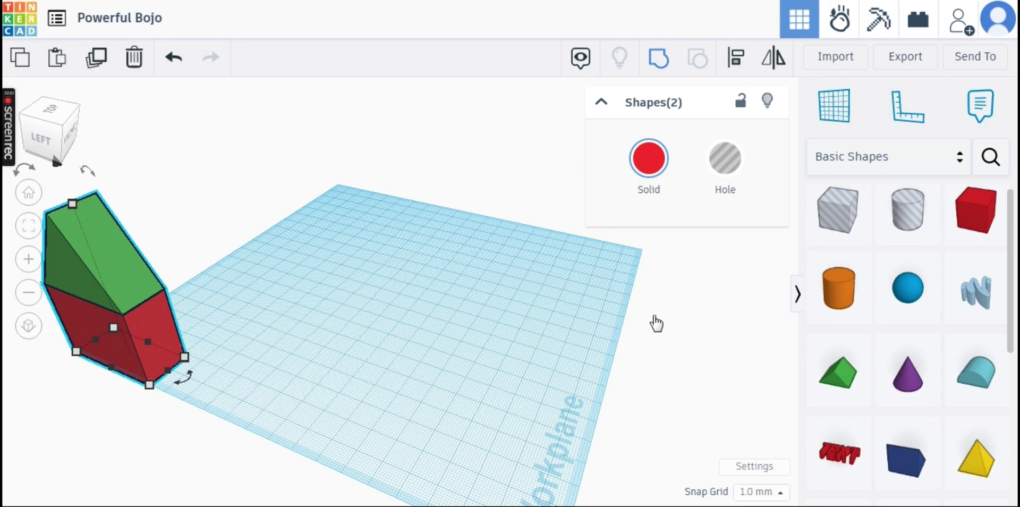
pyautogui.hotkey('ctrl', 'g')
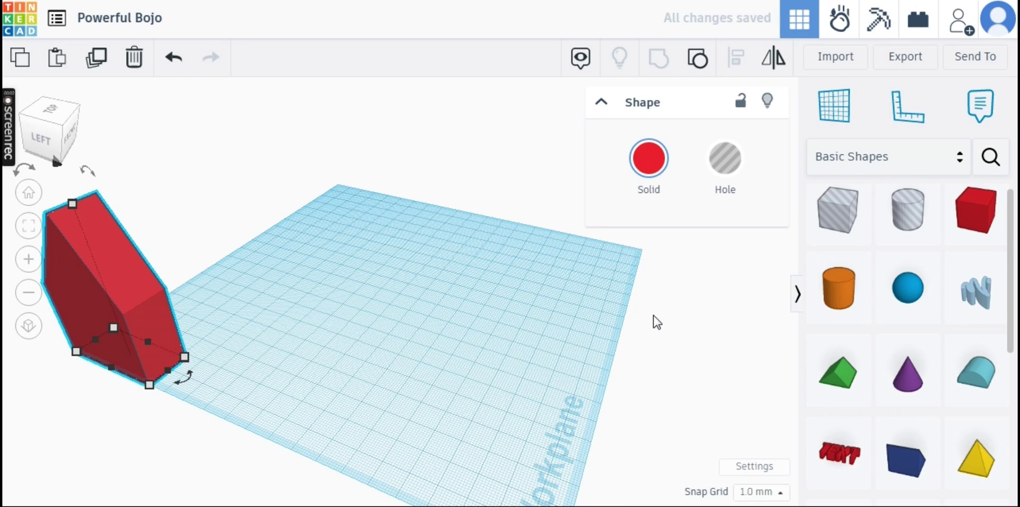
# - Place an enlarged tube at the foot of the ramp and shift the ramp 10 mm and 3 mm along the workplane
pyautogui.scroll(-2, 930, 419)
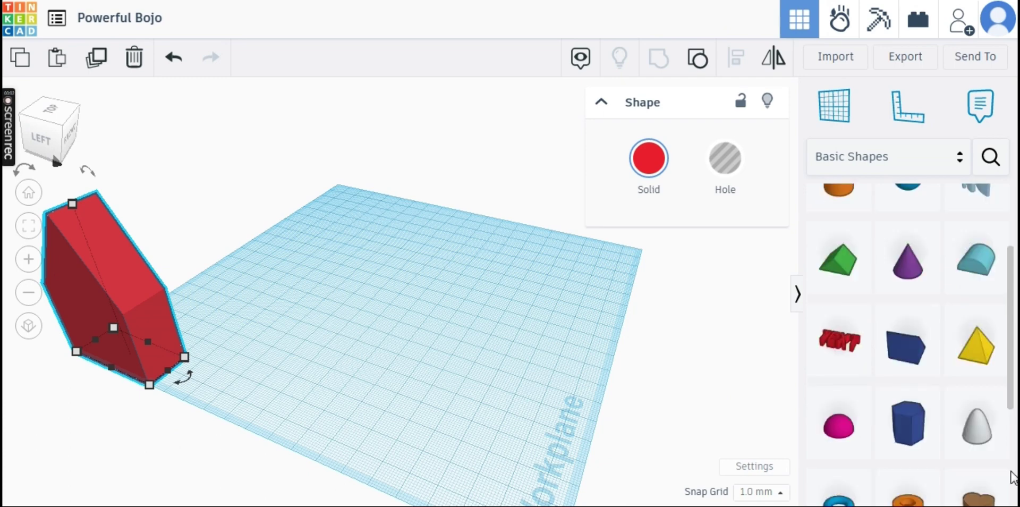
pyautogui.scroll(-3, 1012, 477)
pyautogui.moveTo(908, 304); pyautogui.dragTo(339, 371)
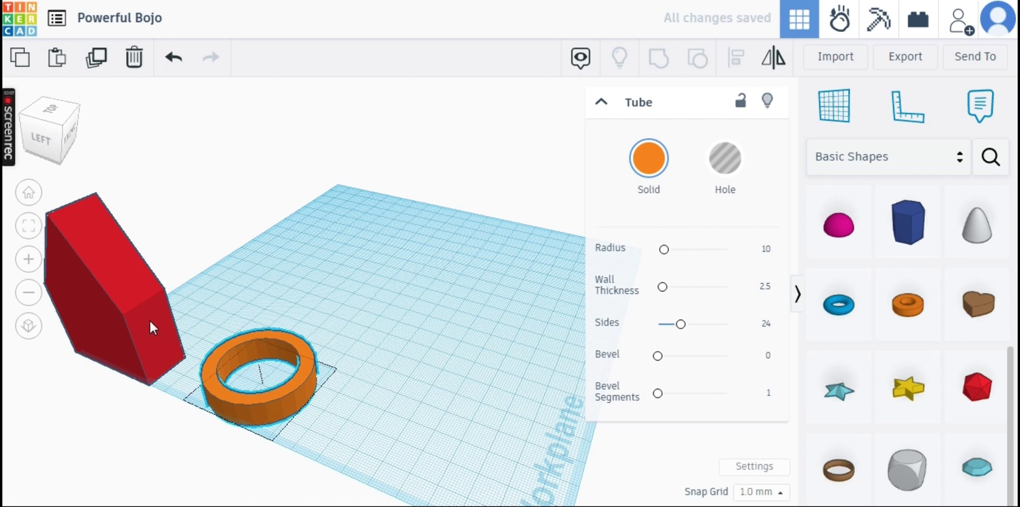
pyautogui.moveTo(150, 321); pyautogui.dragTo(164, 317)
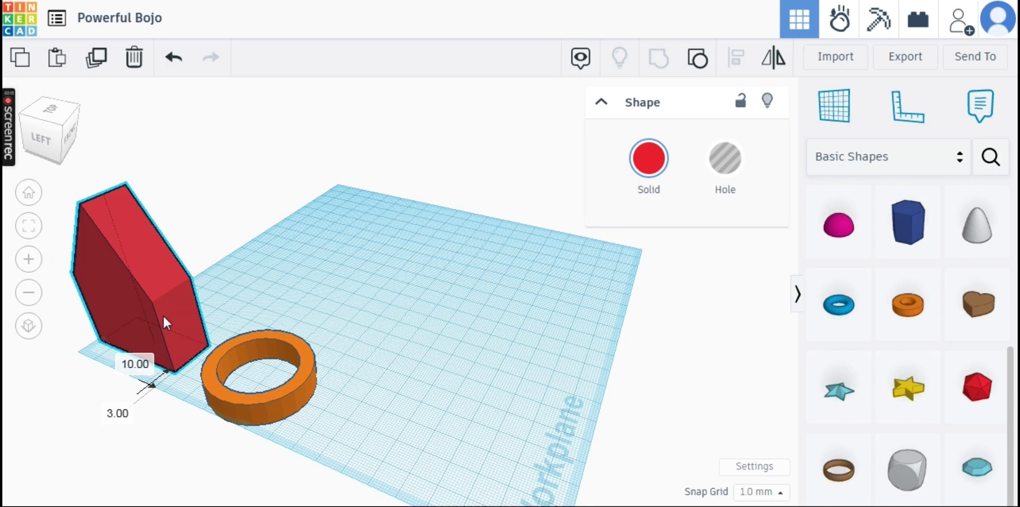
pyautogui.click(163, 318)
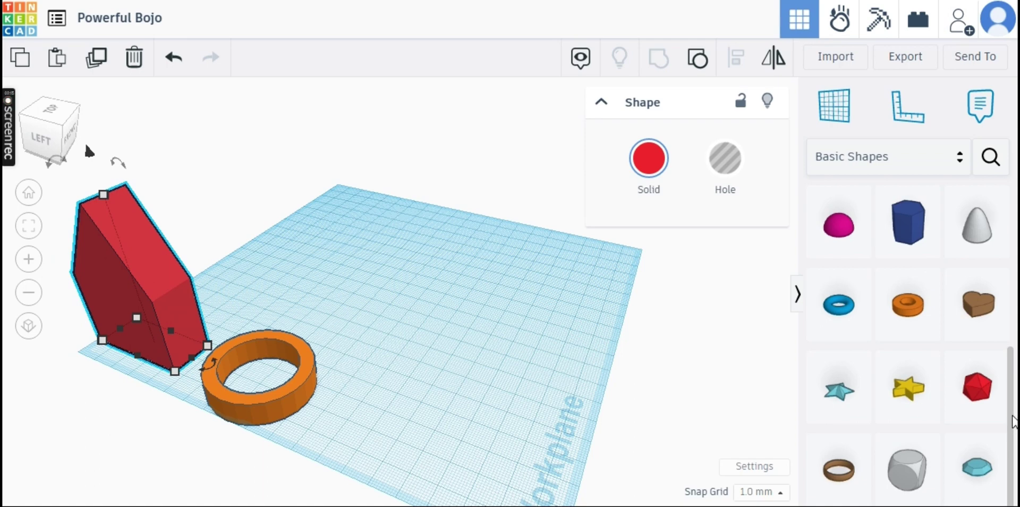
# - Add a sphere, raise it above the workplane and set it on the peak of the ramp
pyautogui.scroll(5, 897, 260)
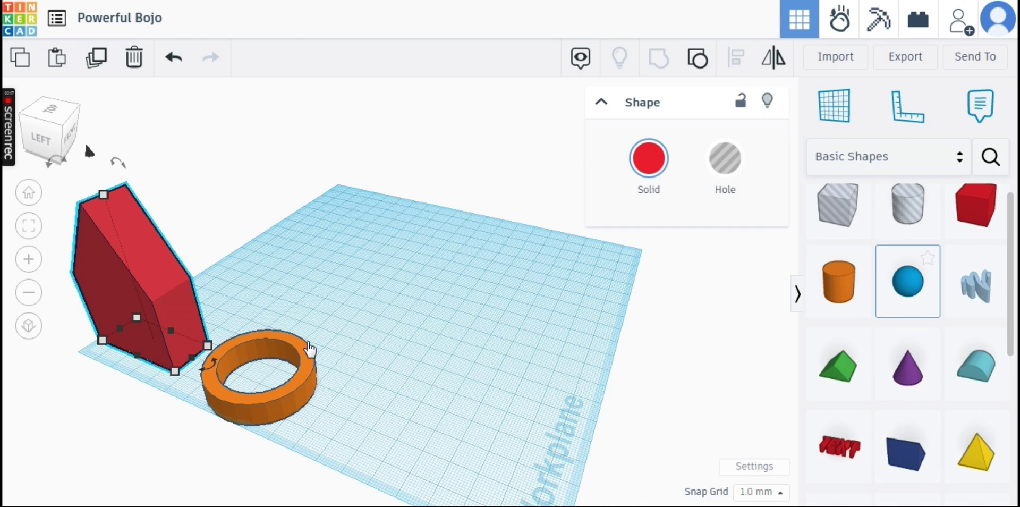
pyautogui.moveTo(310, 350); pyautogui.dragTo(346, 412)
pyautogui.moveTo(343, 346); pyautogui.dragTo(330, 152)
pyautogui.moveTo(340, 232); pyautogui.dragTo(107, 184)
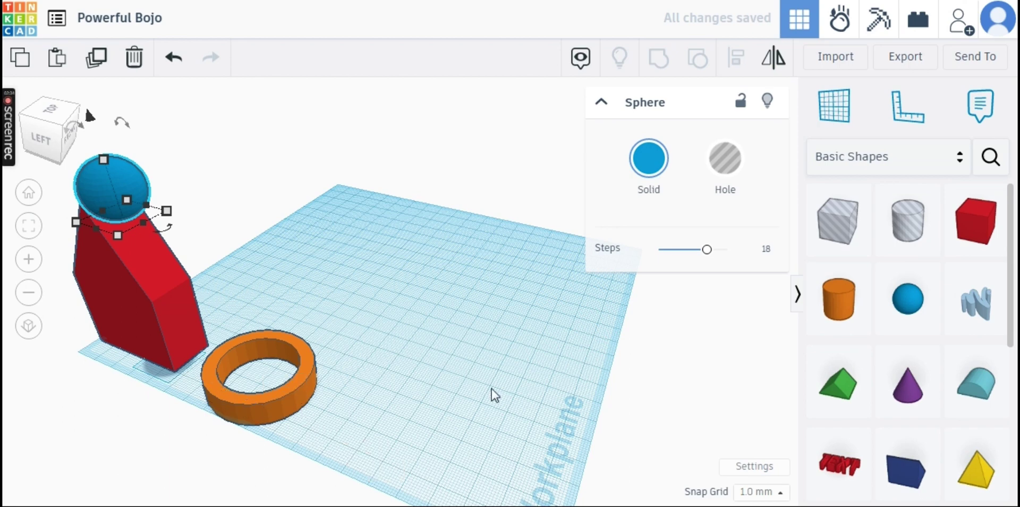
pyautogui.press('Escape')
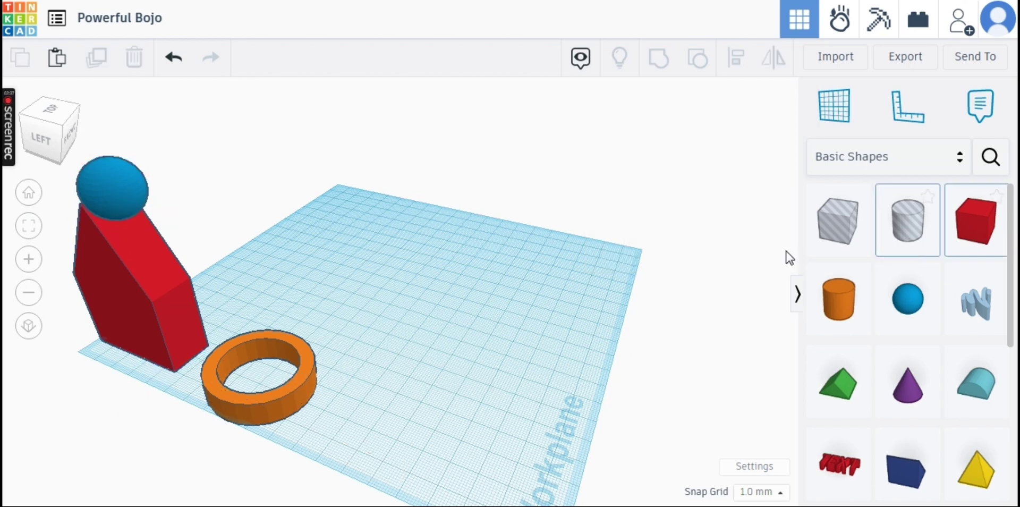
# - Place a box beside the tube and reshape it into a domino 4 mm thick and 39 mm tall
pyautogui.moveTo(838, 221); pyautogui.dragTo(332, 415)
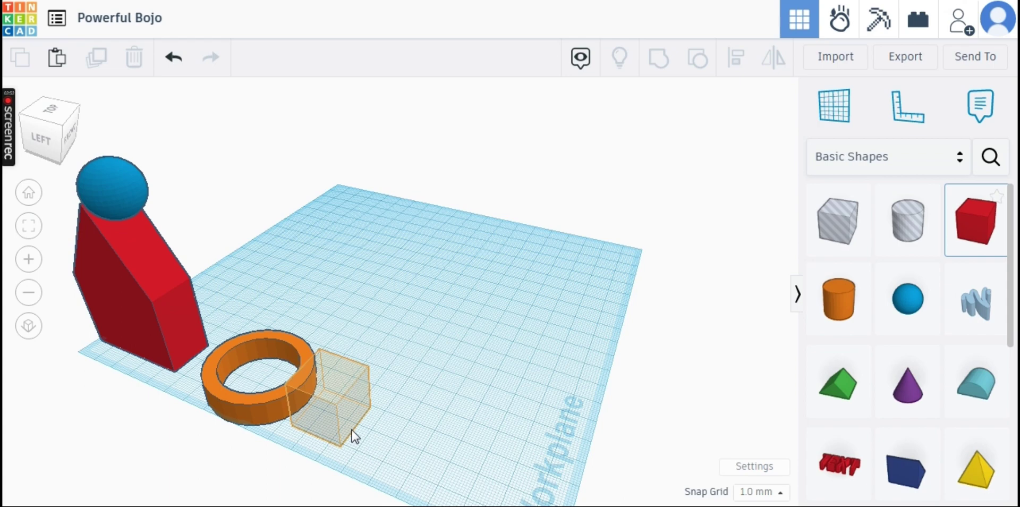
pyautogui.moveTo(353, 436); pyautogui.dragTo(318, 419)
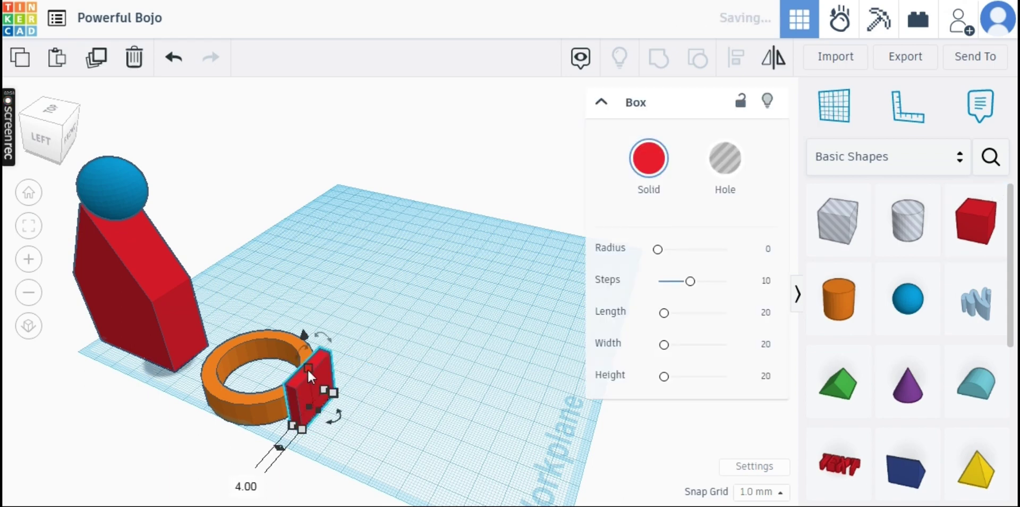
pyautogui.moveTo(299, 332); pyautogui.dragTo(297, 328)
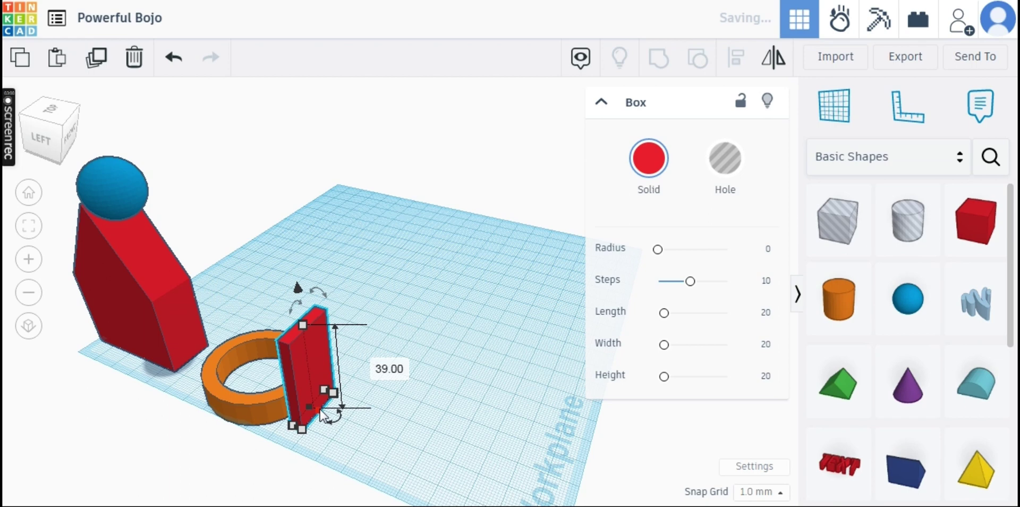
# - Duplicate the domino at even spacing to form a row of three beside the tube
pyautogui.click(95, 62)
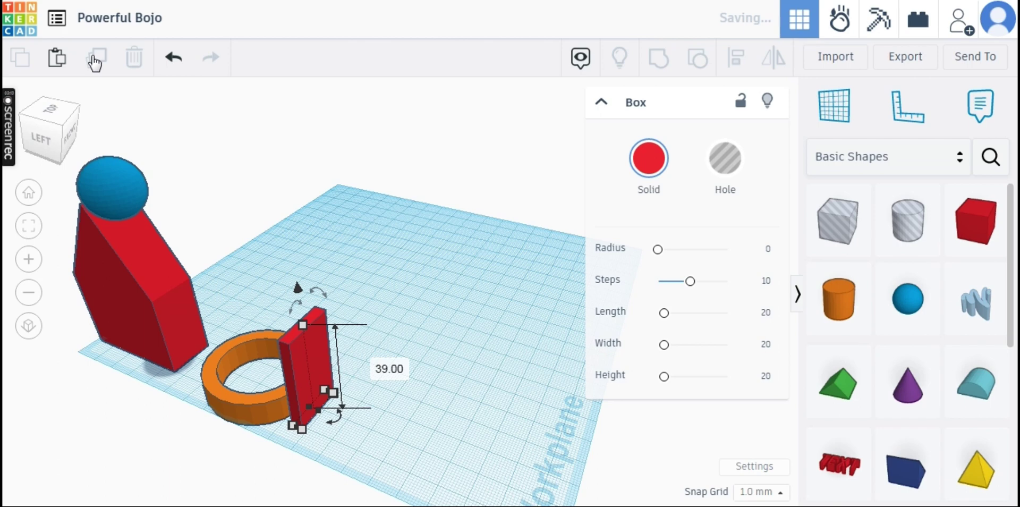
pyautogui.click(96, 60)
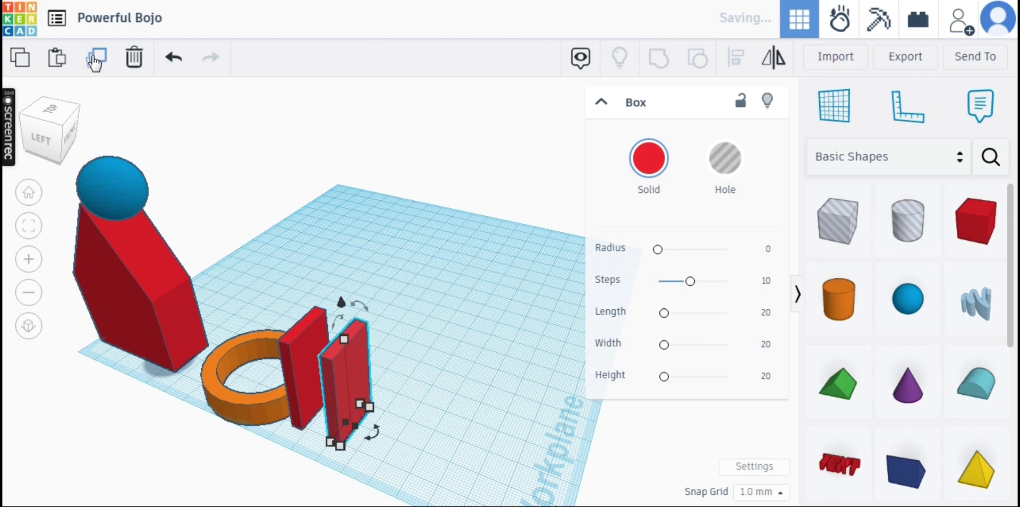
pyautogui.click(96, 60)
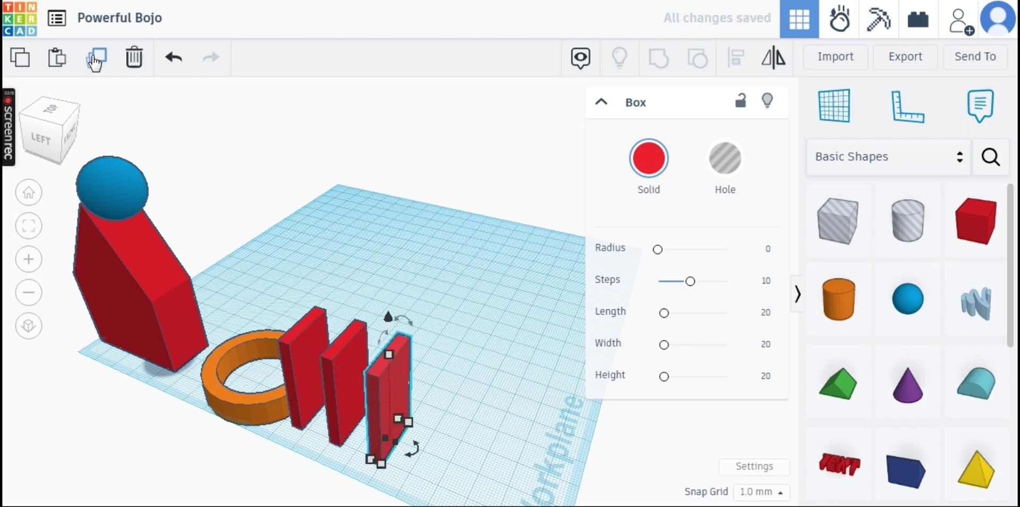
# - Duplicate the last domino twice more at the same spacing and rotate the fifth one -45° to start the corner
pyautogui.click(302, 230)
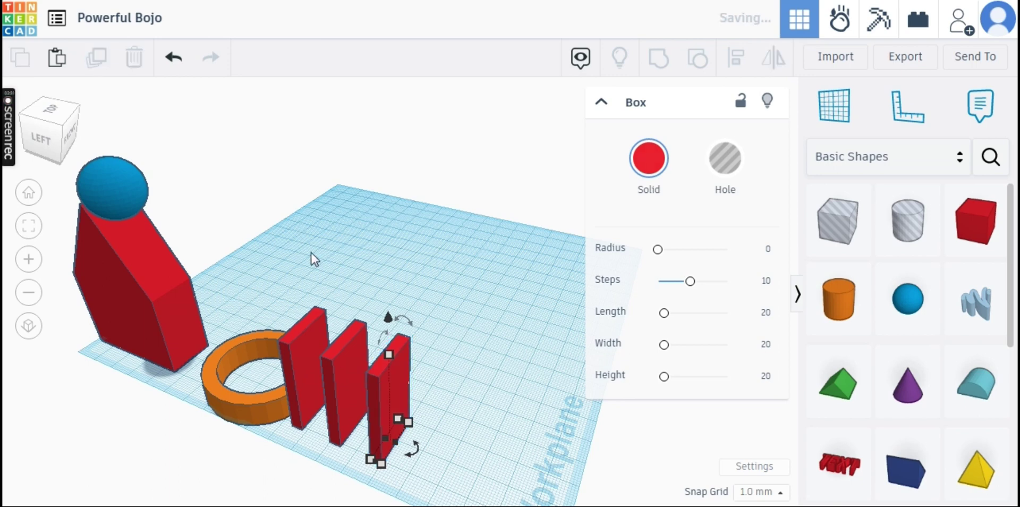
pyautogui.hotkey('ctrl', 'd')
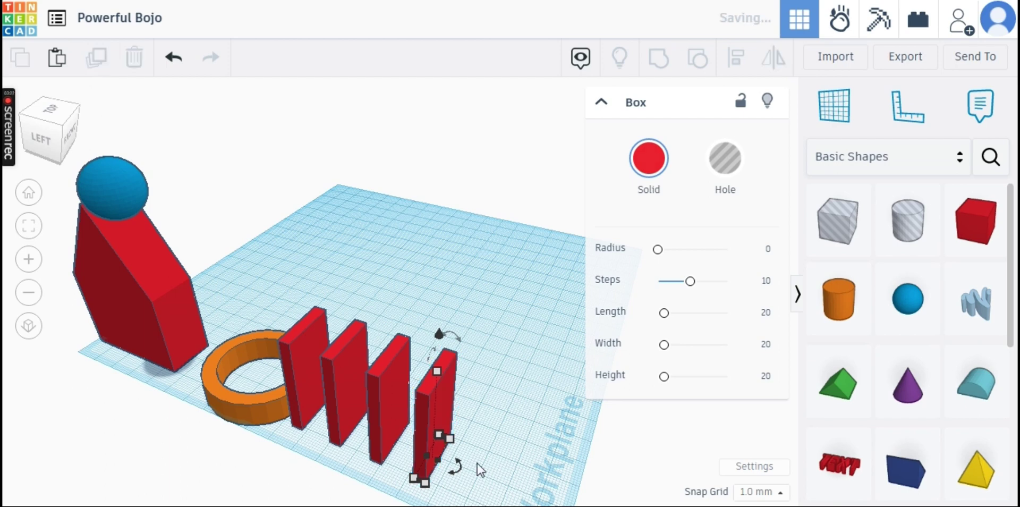
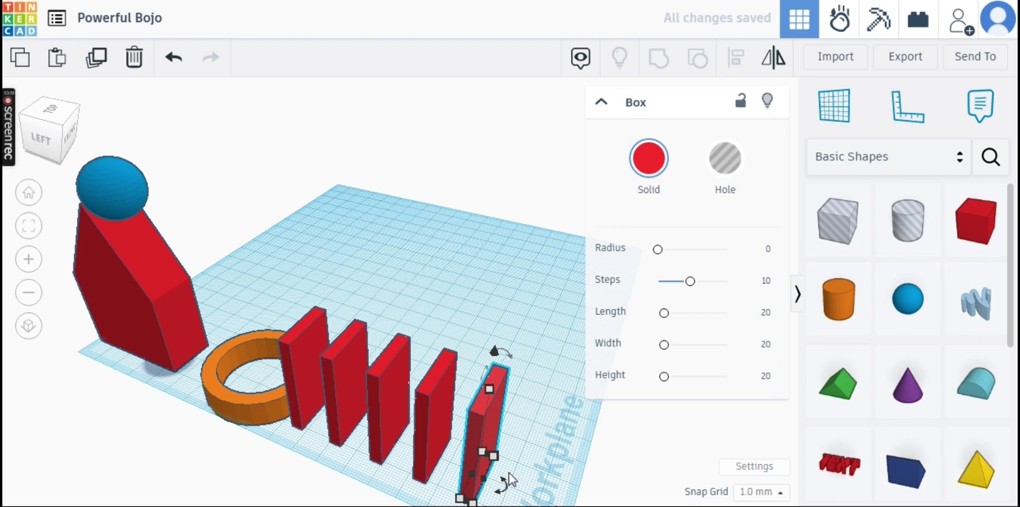
pyautogui.moveTo(509, 480); pyautogui.dragTo(503, 463)
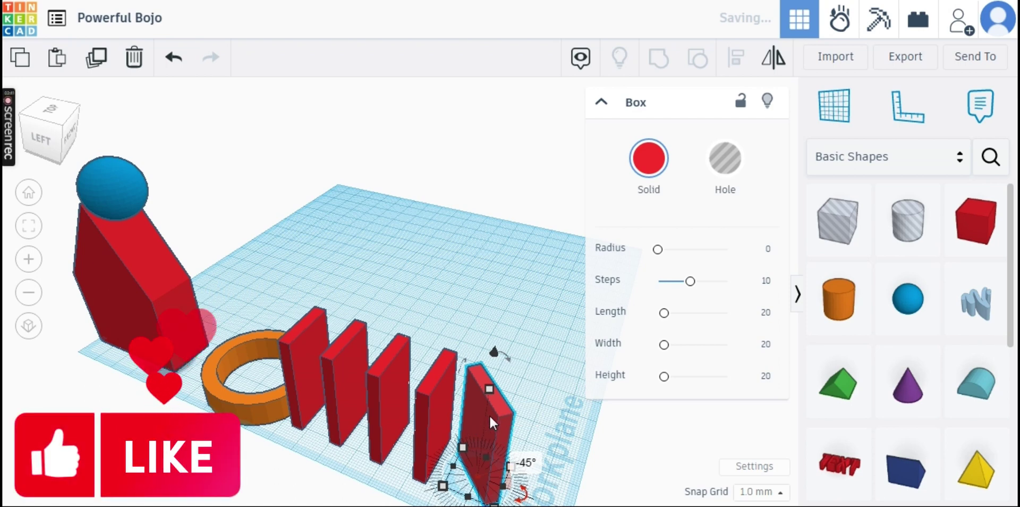
pyautogui.press('d')
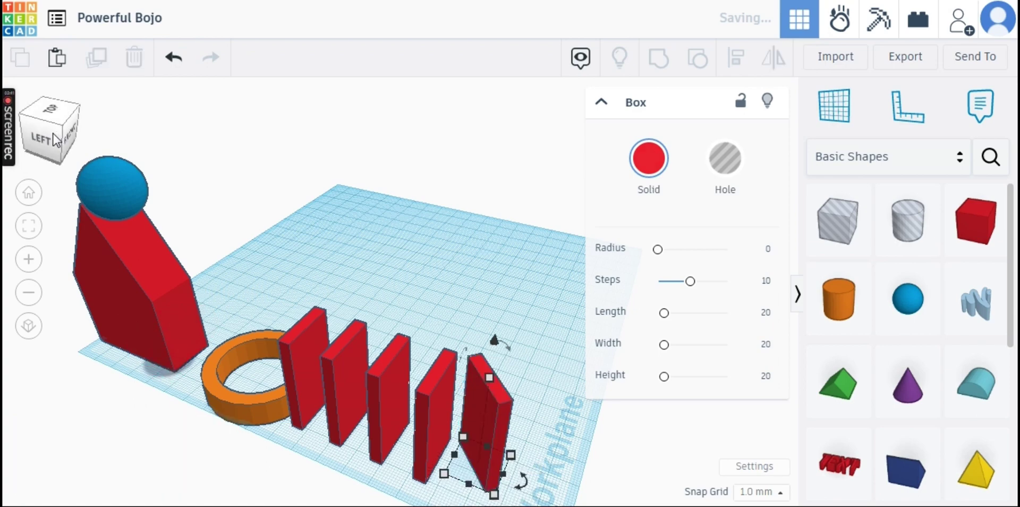
# - Duplicate the domino beyond the angled one into an evenly spaced crosswise row of four
pyautogui.moveTo(53, 141); pyautogui.dragTo(45, 141)
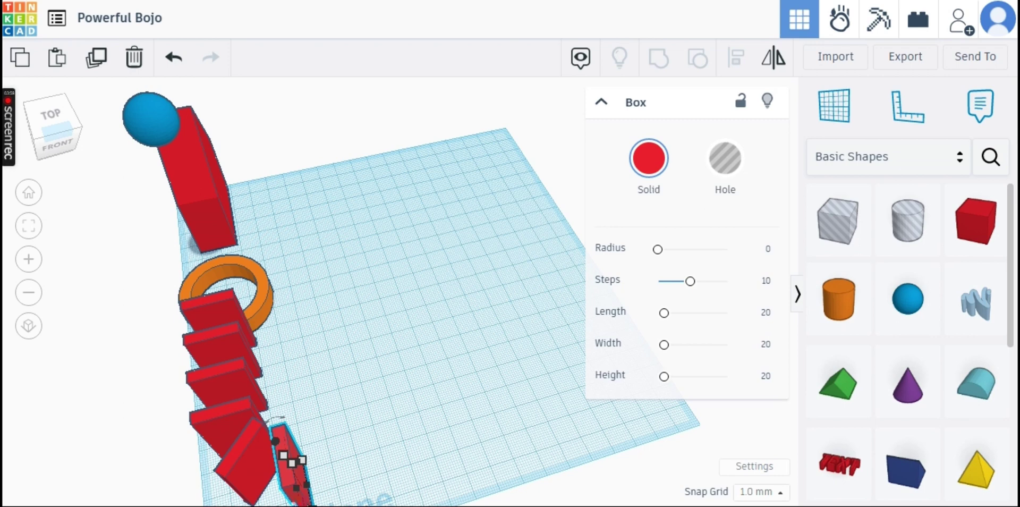
pyautogui.click(97, 59)
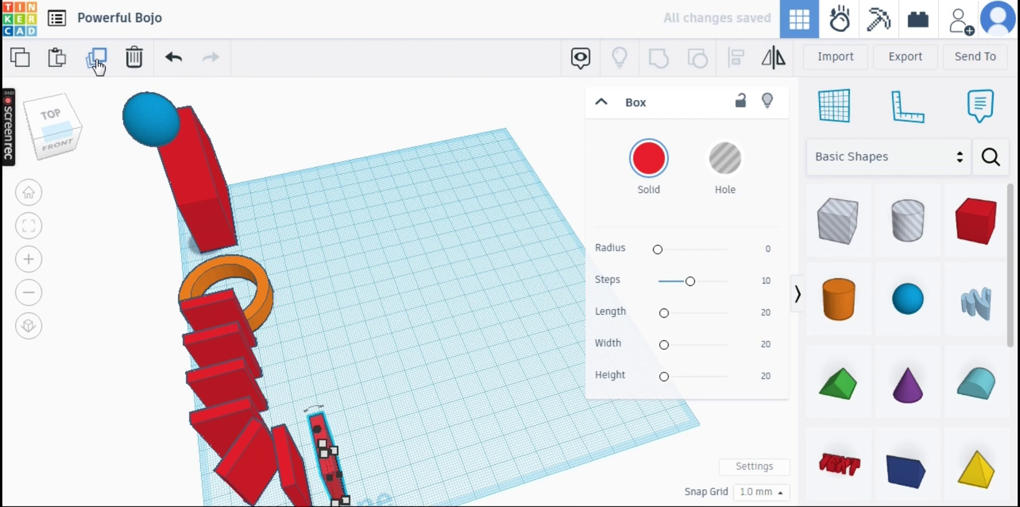
pyautogui.click(97, 61)
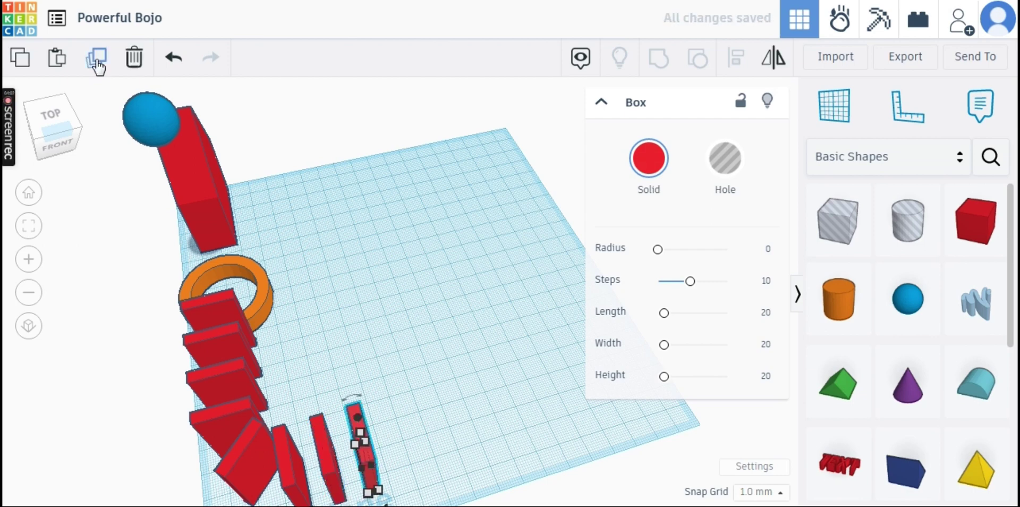
pyautogui.click(97, 61)
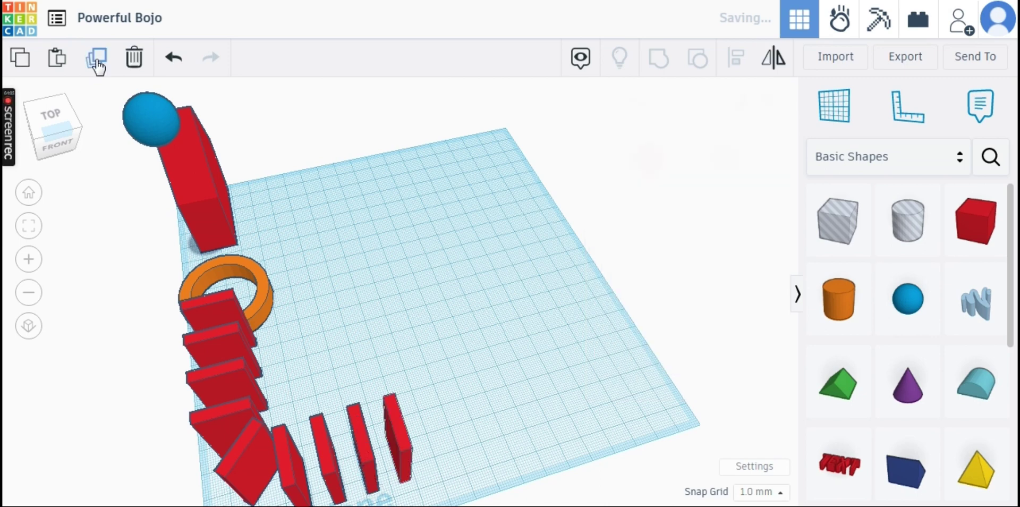
# - Turn the last domino of the crosswise row diagonally and shift it slightly back to form the second corner
pyautogui.moveTo(420, 497)
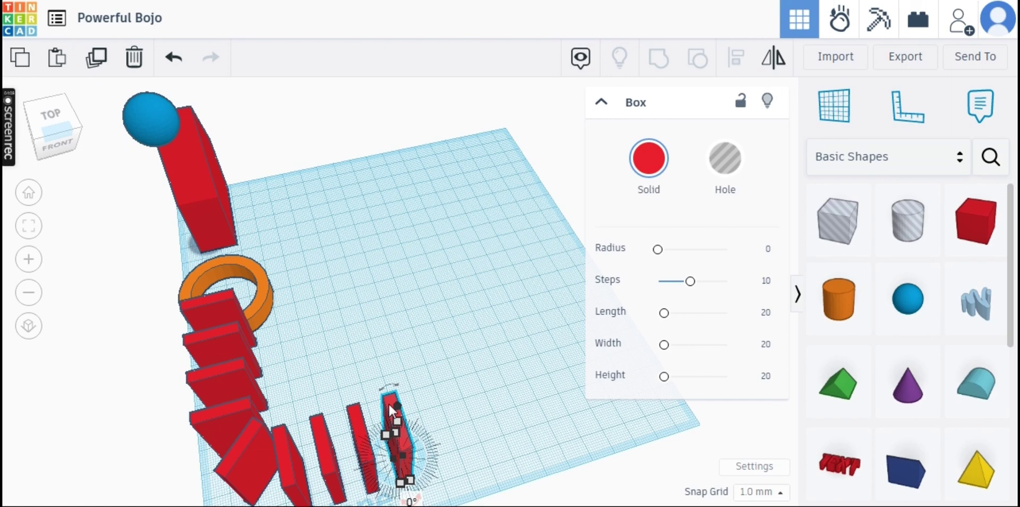
pyautogui.moveTo(389, 405); pyautogui.dragTo(414, 453)
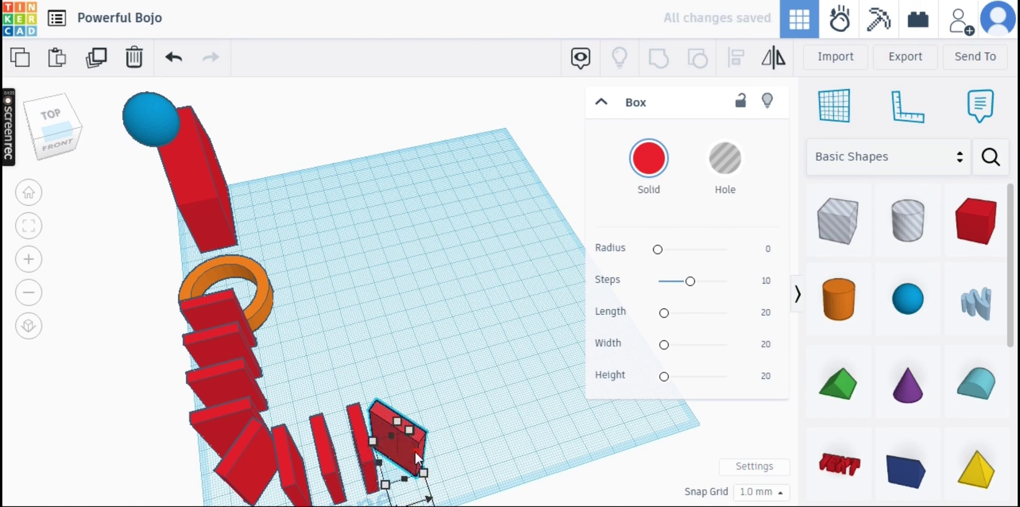
pyautogui.moveTo(404, 451); pyautogui.dragTo(401, 439)
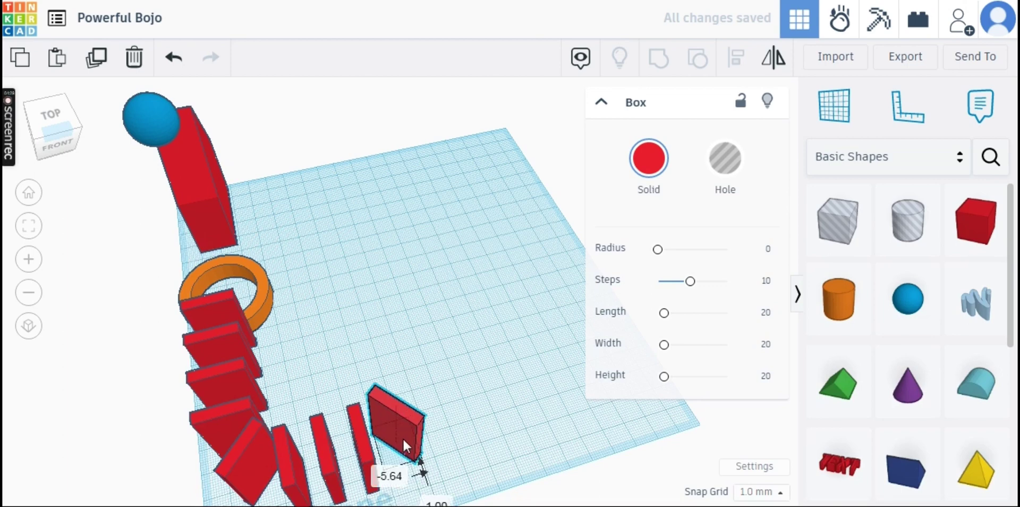
# - Duplicate the diagonal corner domino, rotate the copy another -45° and place it just behind the corner
pyautogui.click(95, 59)
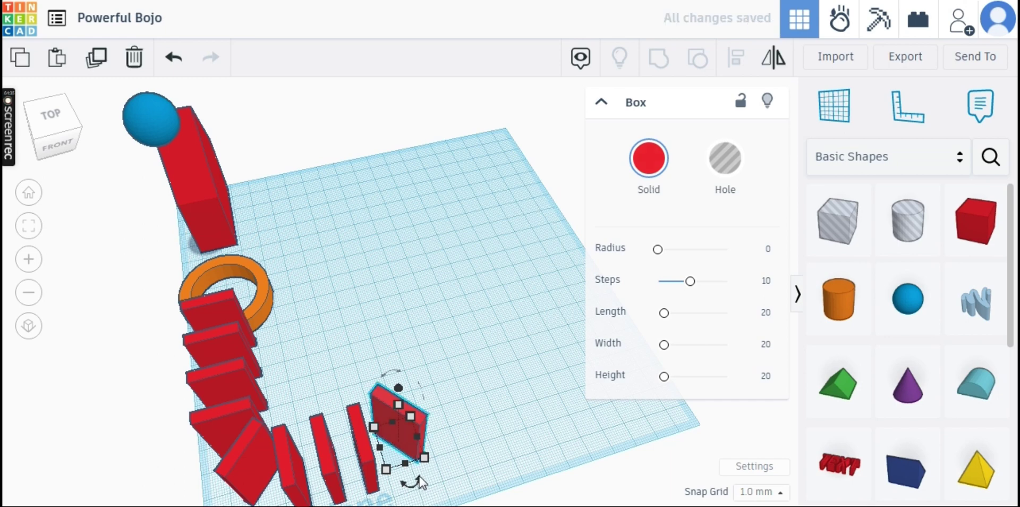
pyautogui.moveTo(425, 467)
pyautogui.moveTo(426, 465); pyautogui.dragTo(433, 452)
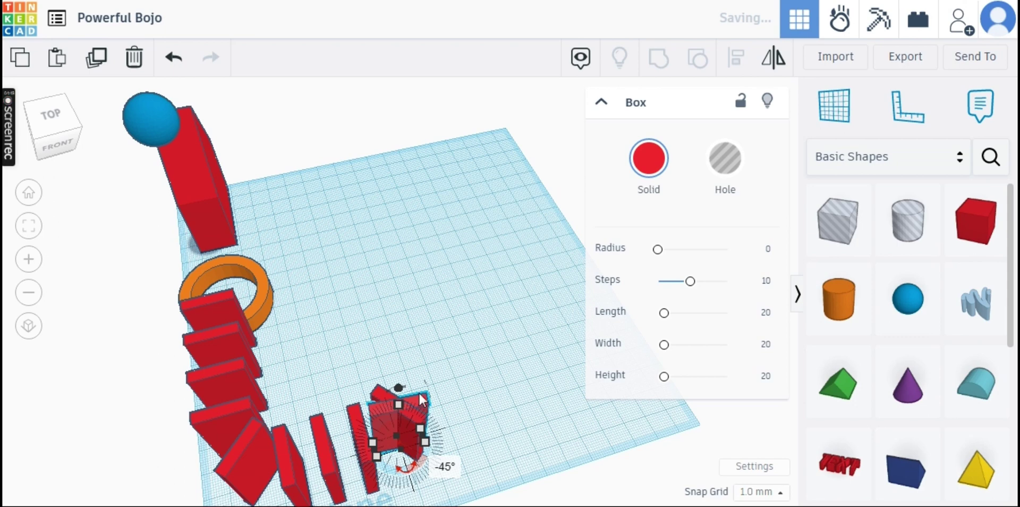
pyautogui.moveTo(422, 400); pyautogui.dragTo(403, 362)
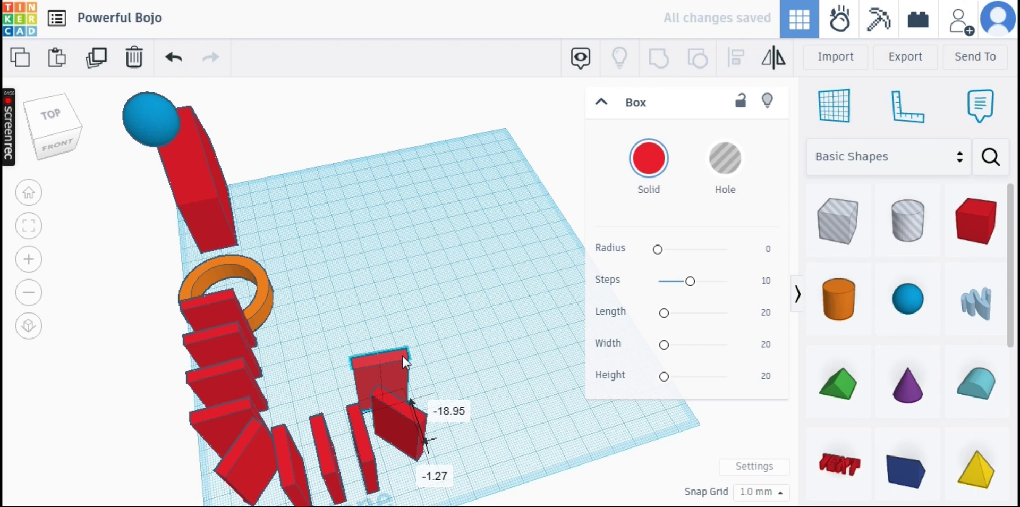
pyautogui.keyDown('shift'); pyautogui.click(402, 357); pyautogui.keyUp('shift')
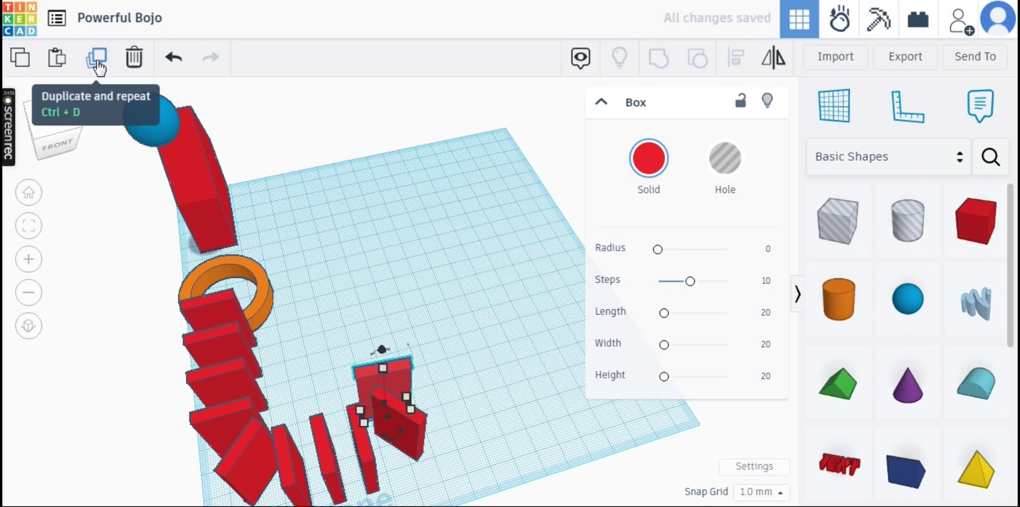
# - Delete the wrongly turned copy, duplicate the straight domino behind the corner afresh and set the new copy one spacing back
pyautogui.click(98, 67)
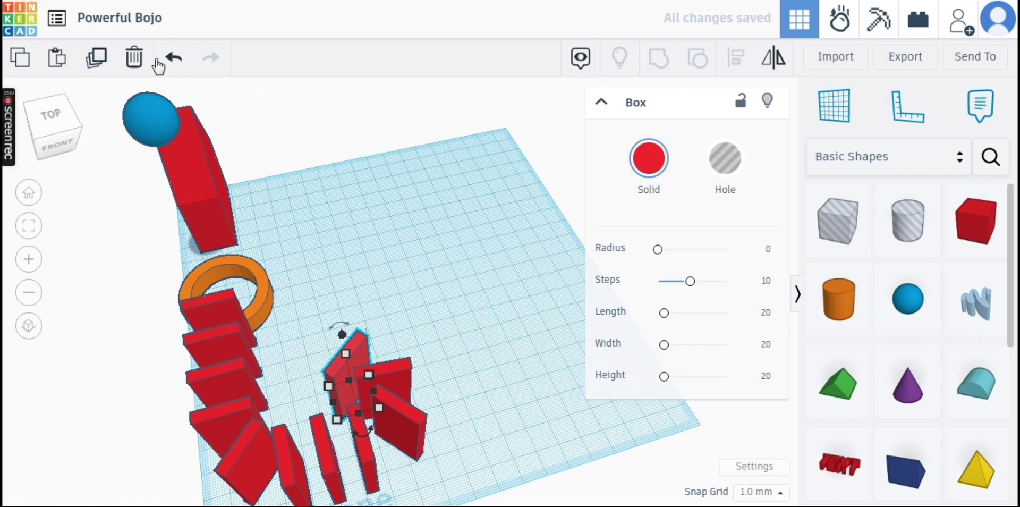
pyautogui.press('Delete')
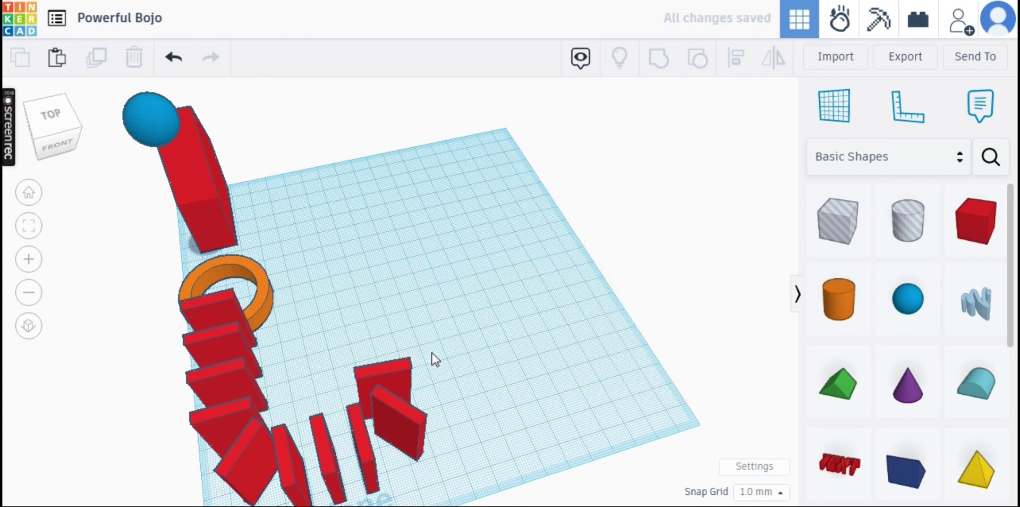
pyautogui.click(400, 374)
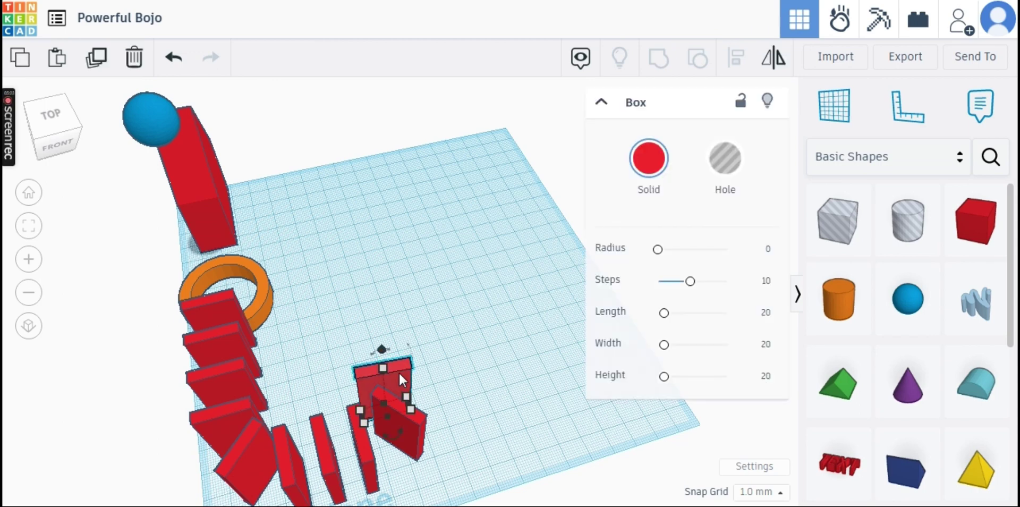
pyautogui.click(97, 59)
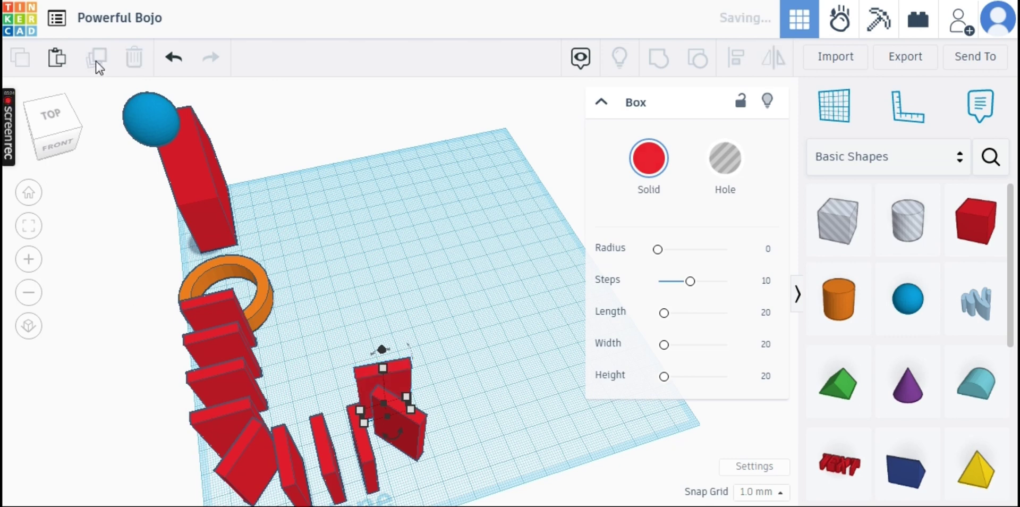
pyautogui.click(97, 58)
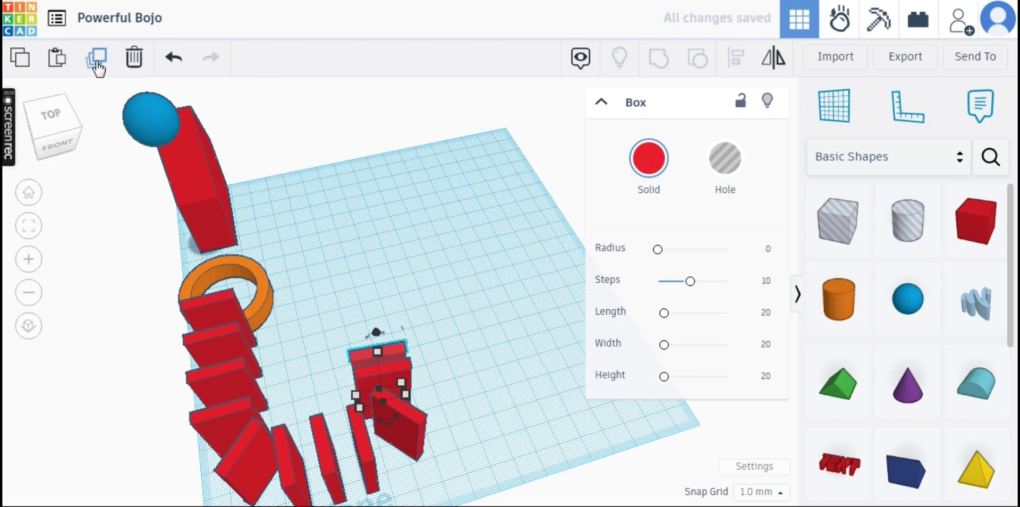
pyautogui.click(97, 59)
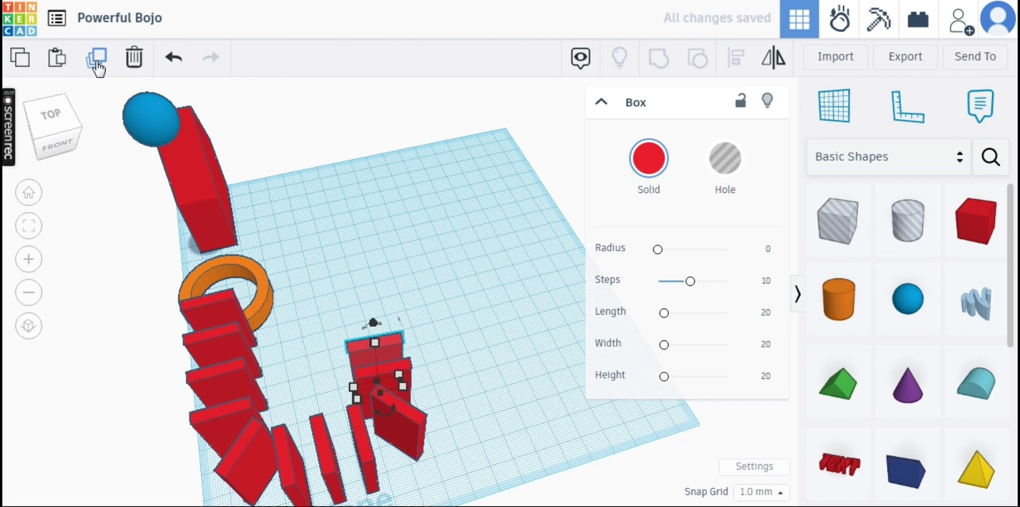
pyautogui.click(96, 59)
pyautogui.click(97, 59)
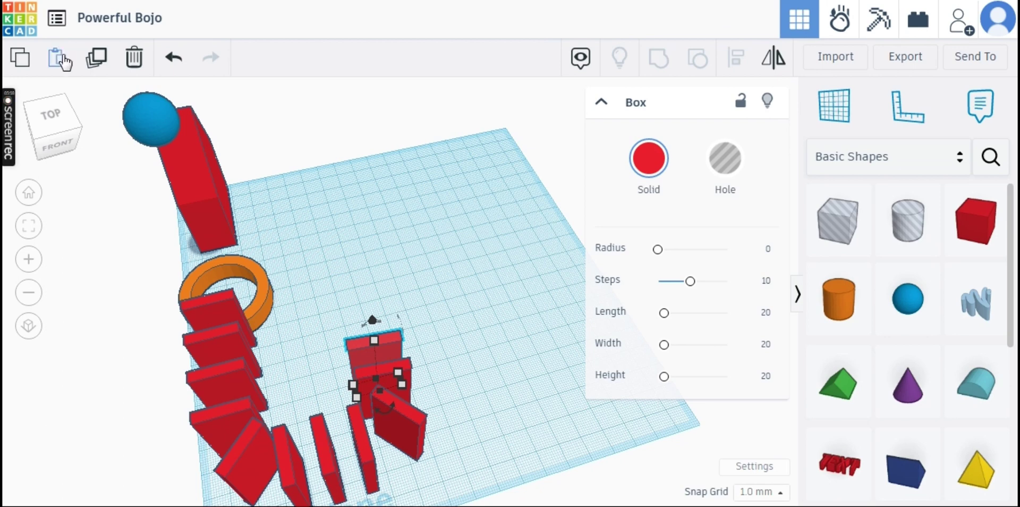
# - Duplicate the spaced copy four more times to extend the return row to six dominoes
pyautogui.click(94, 63)
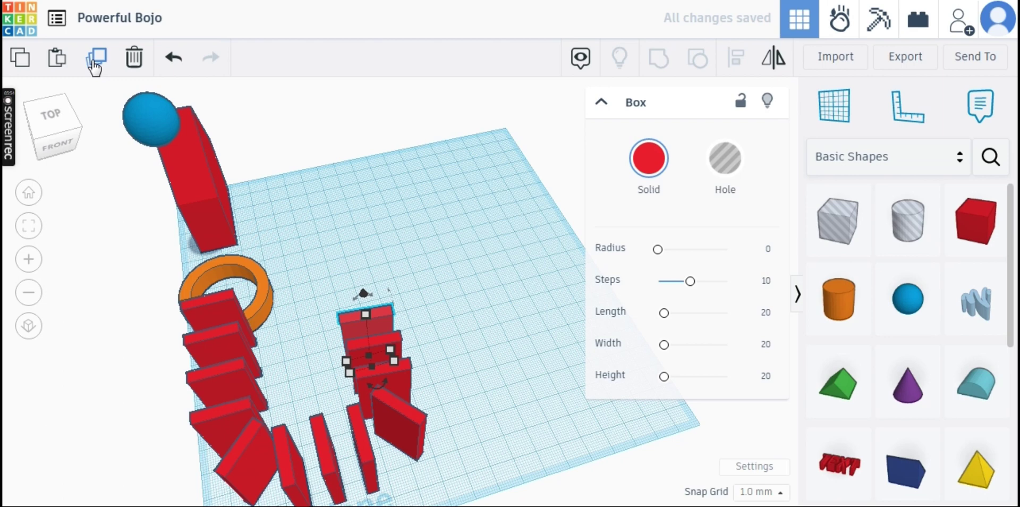
pyautogui.click(95, 62)
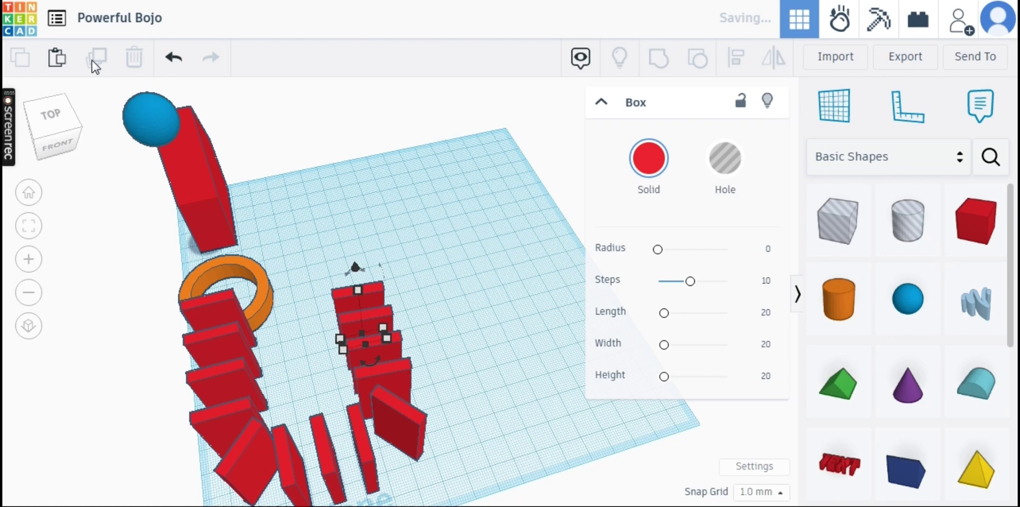
pyautogui.click(95, 66)
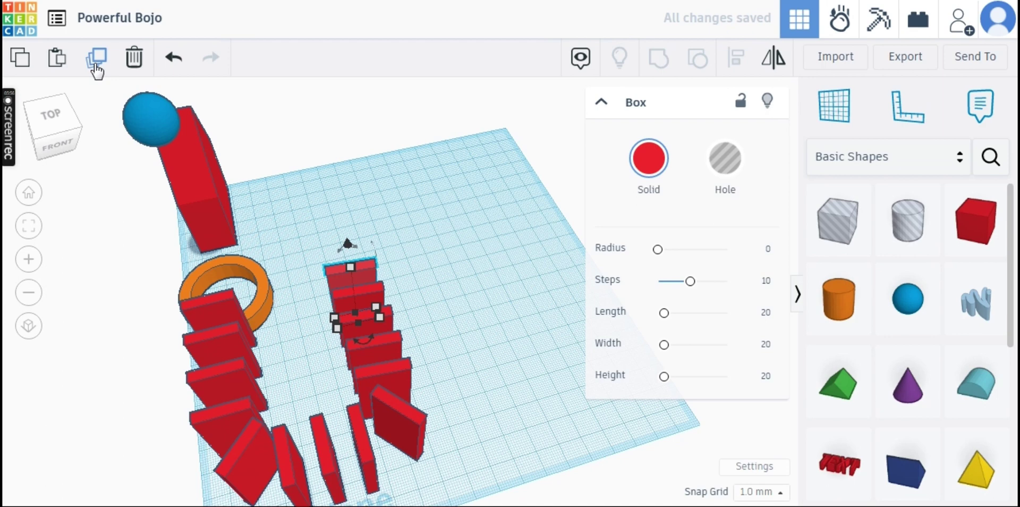
pyautogui.click(96, 66)
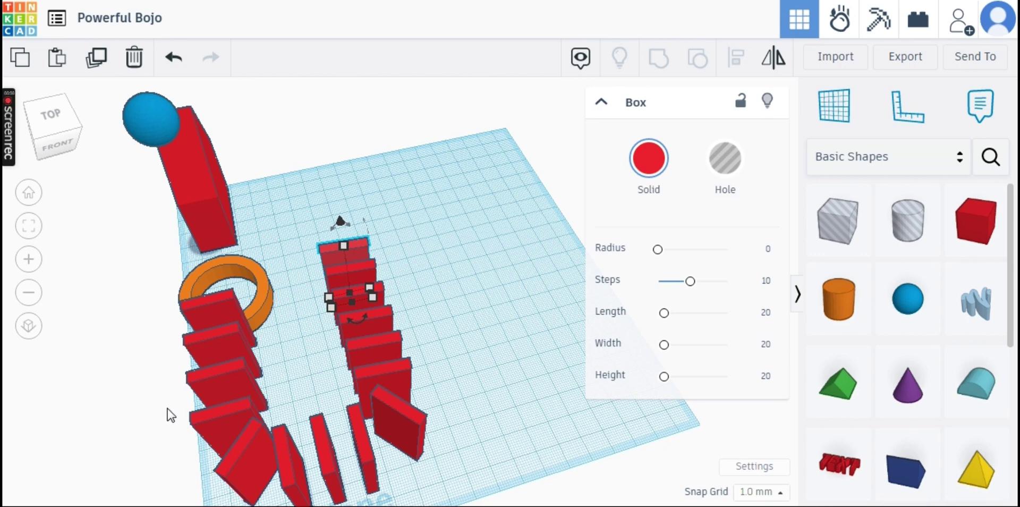
# - Duplicate the eight dominoes forming the U-turn and move the copies -95.61 mm and 65 mm to the far end of the return row
pyautogui.moveTo(167, 408); pyautogui.dragTo(468, 503)
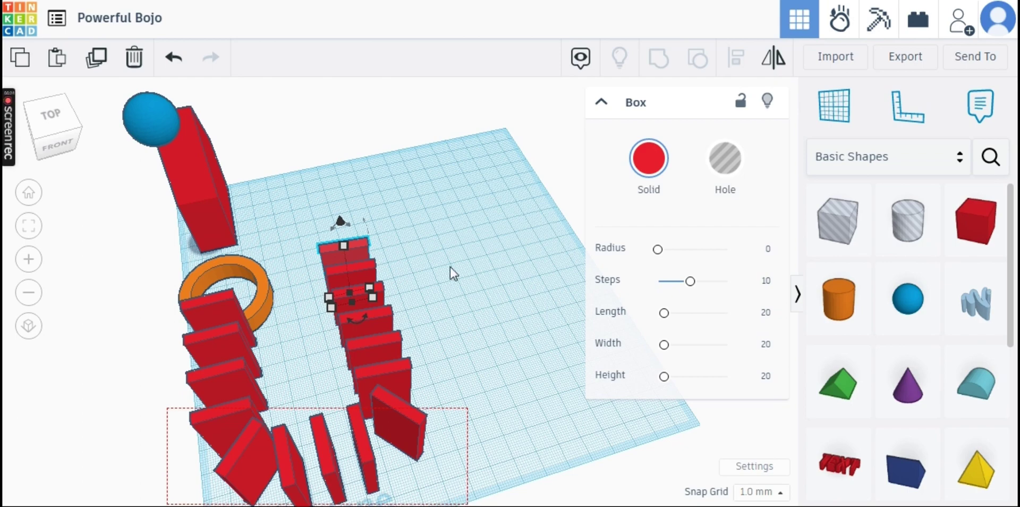
pyautogui.click(96, 62)
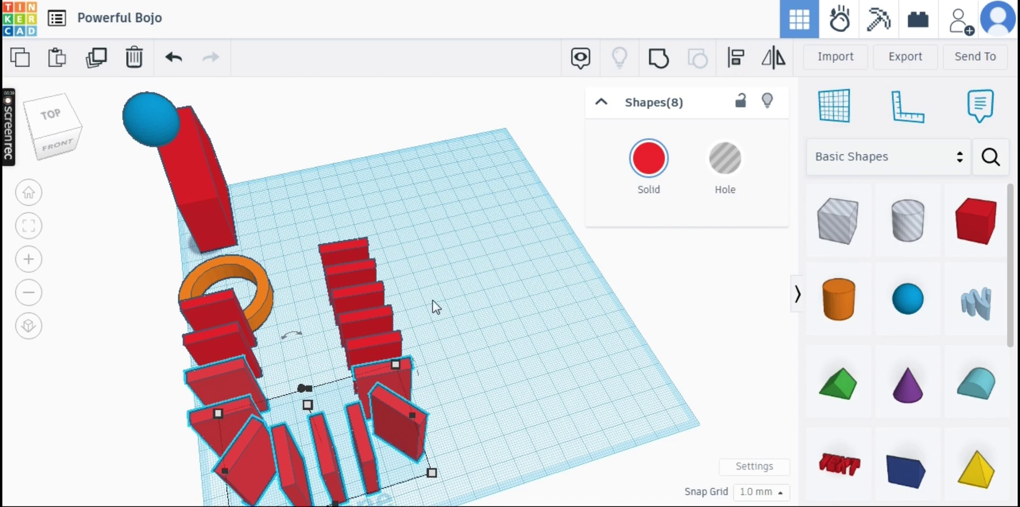
pyautogui.moveTo(404, 441); pyautogui.dragTo(455, 275)
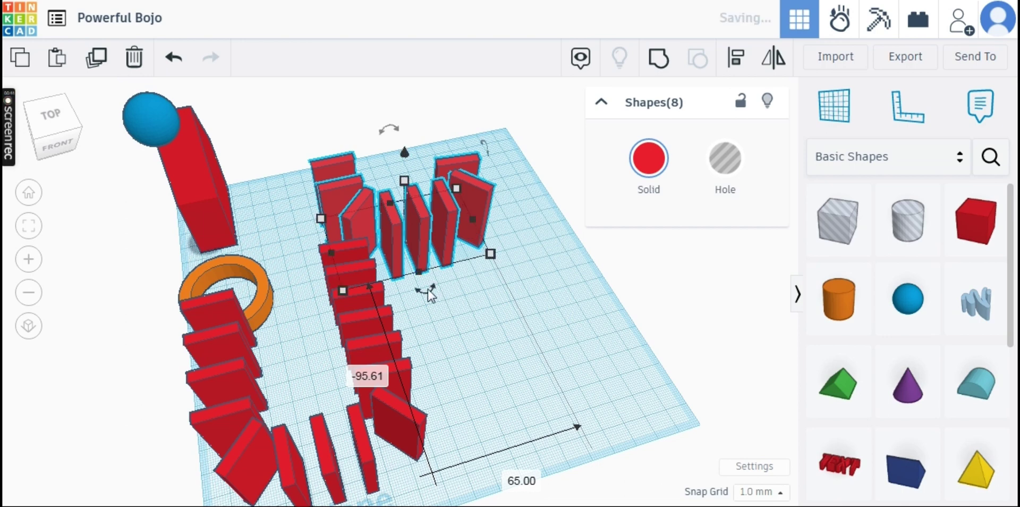
# - Rotate the copied U-turn of eight dominoes 180° and nudge it sideways to line up with the return row
pyautogui.click(452, 354)
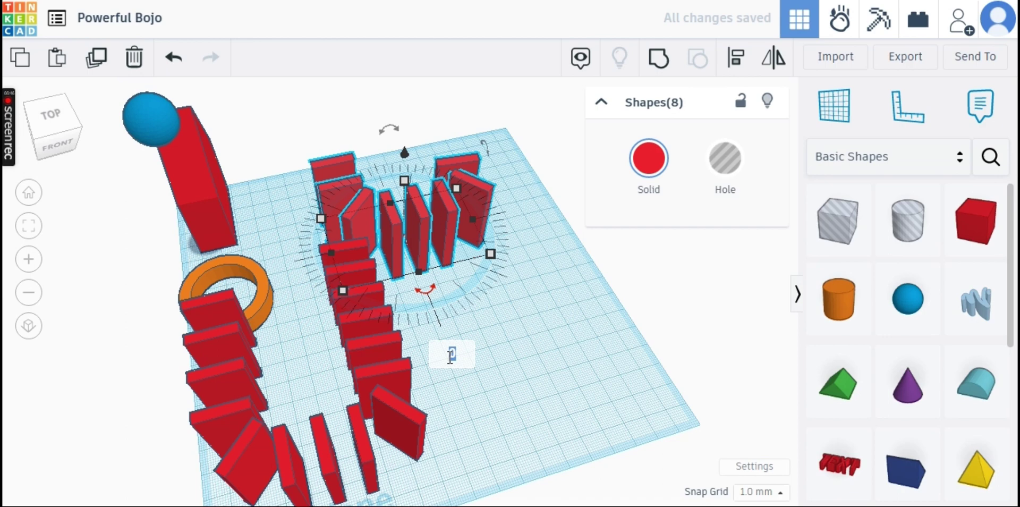
pyautogui.write('180')
pyautogui.press('Return')
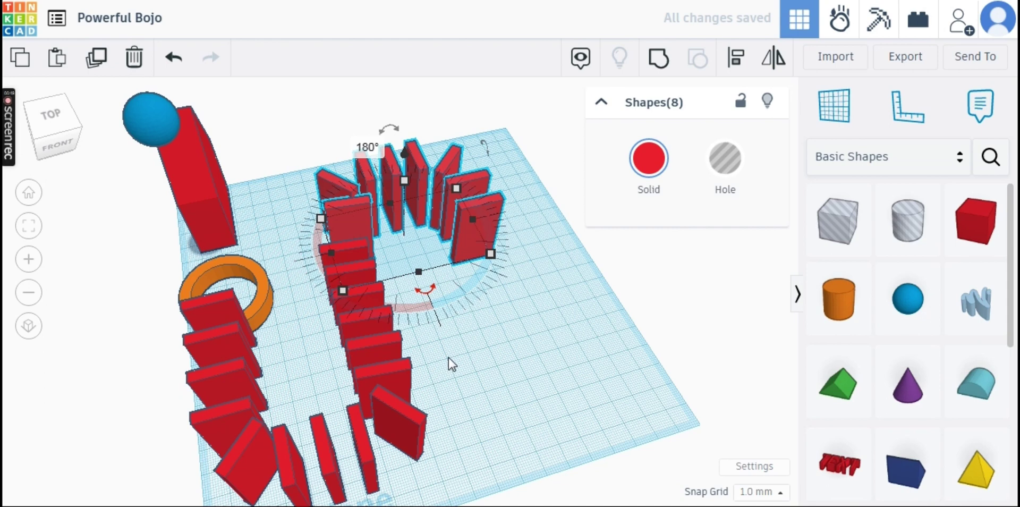
pyautogui.press('Return')
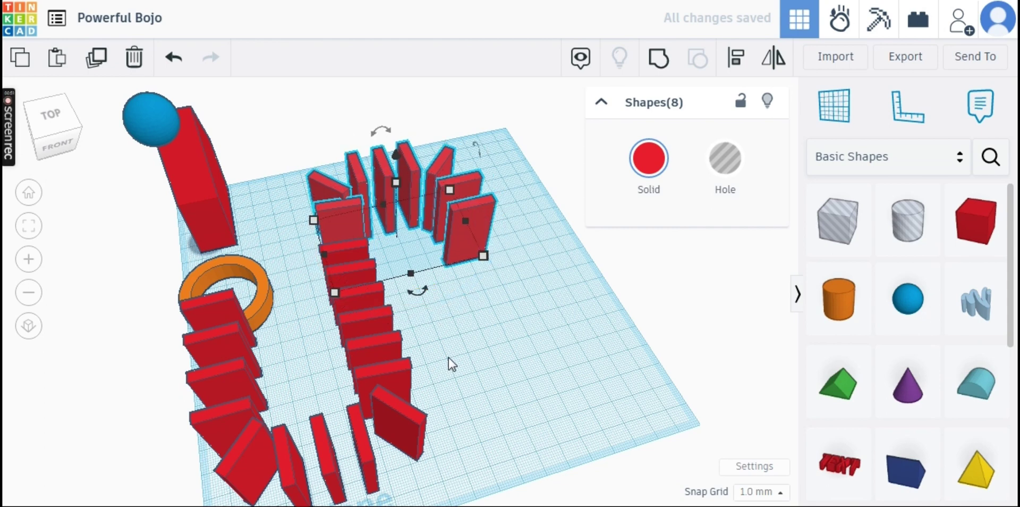
pyautogui.press('Left')
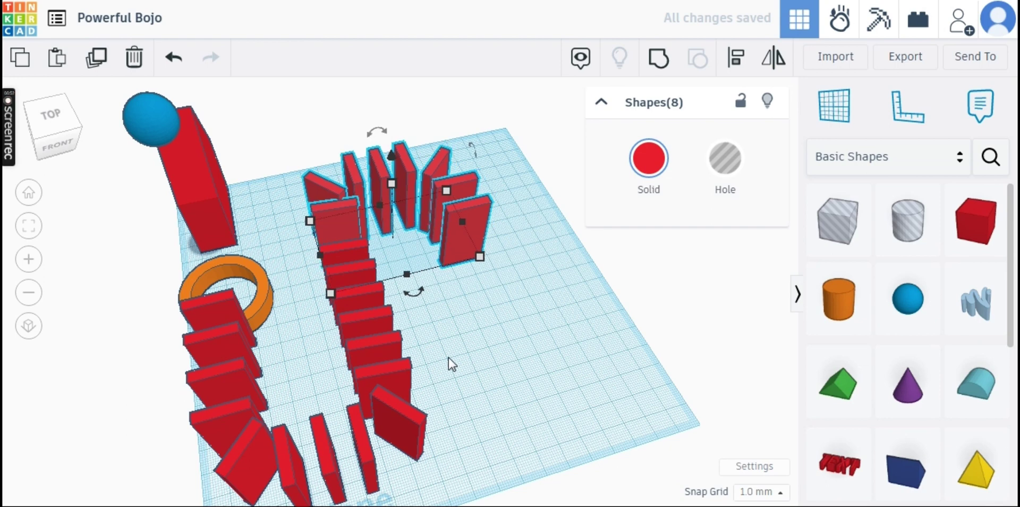
pyautogui.press('Left')
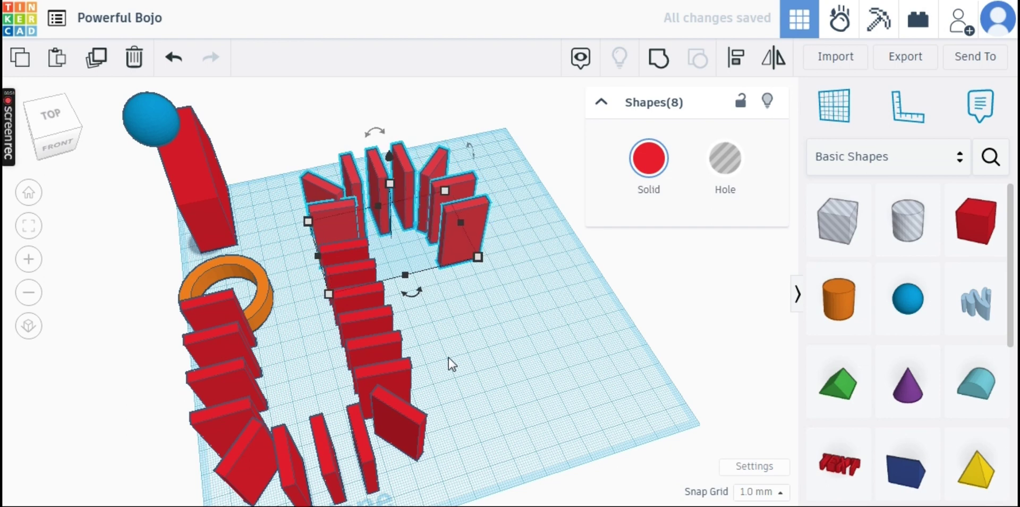
# - Nudge the rotated U-turn of eight dominoes towards the front until it closes up with the end of the return row
pyautogui.press('Down')
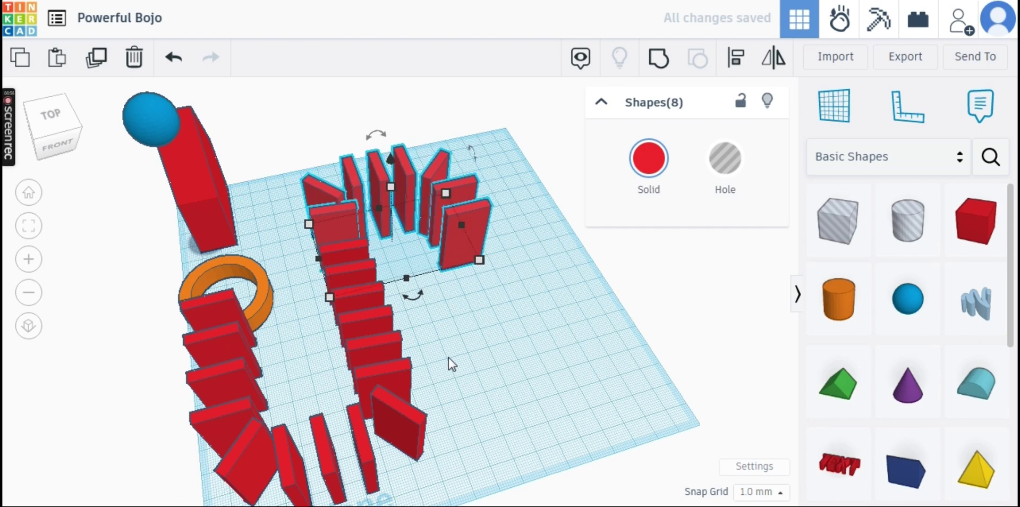
pyautogui.press('Down')
pyautogui.press('Down')
pyautogui.press('Down')
pyautogui.press('Down')
pyautogui.press('Down')
pyautogui.press('Down')
pyautogui.press('Down')
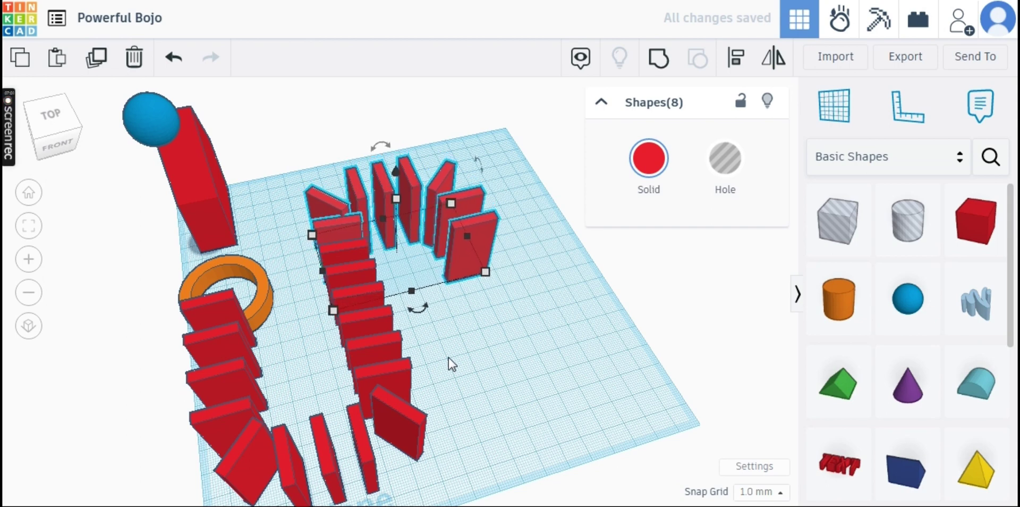
pyautogui.press('Down')
pyautogui.press('Down')
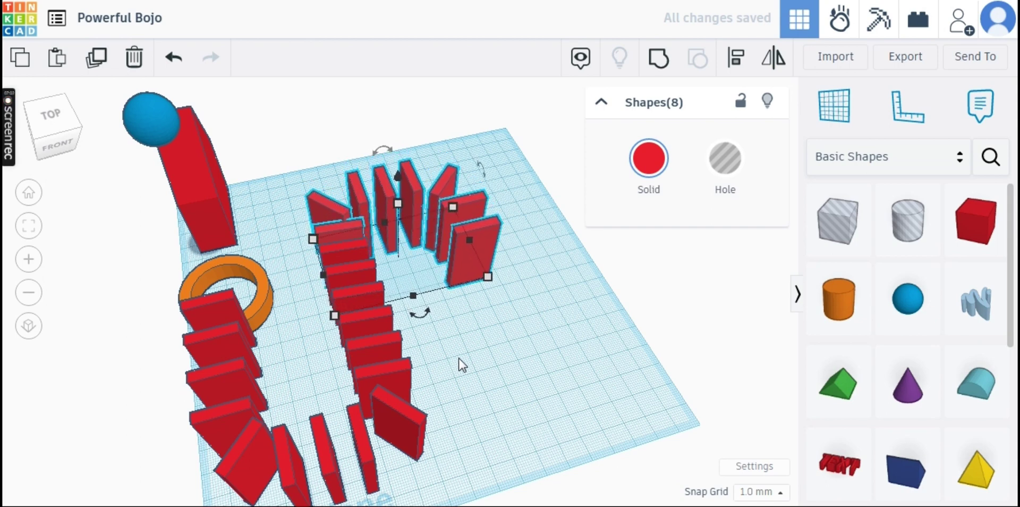
pyautogui.click(535, 384)
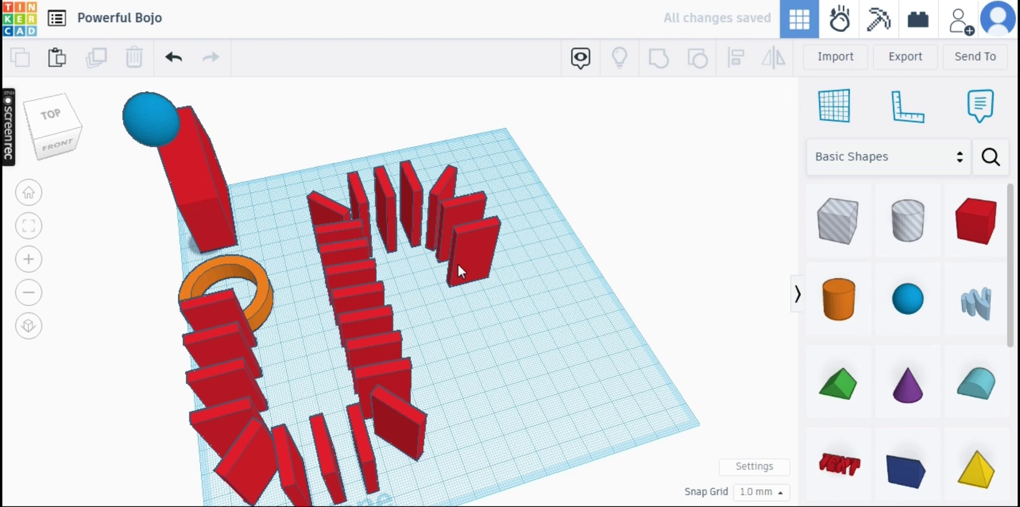
# - Duplicate the last domino of the second U-turn and add evenly spaced copies to extend the third row by two dominoes
pyautogui.click(458, 263)
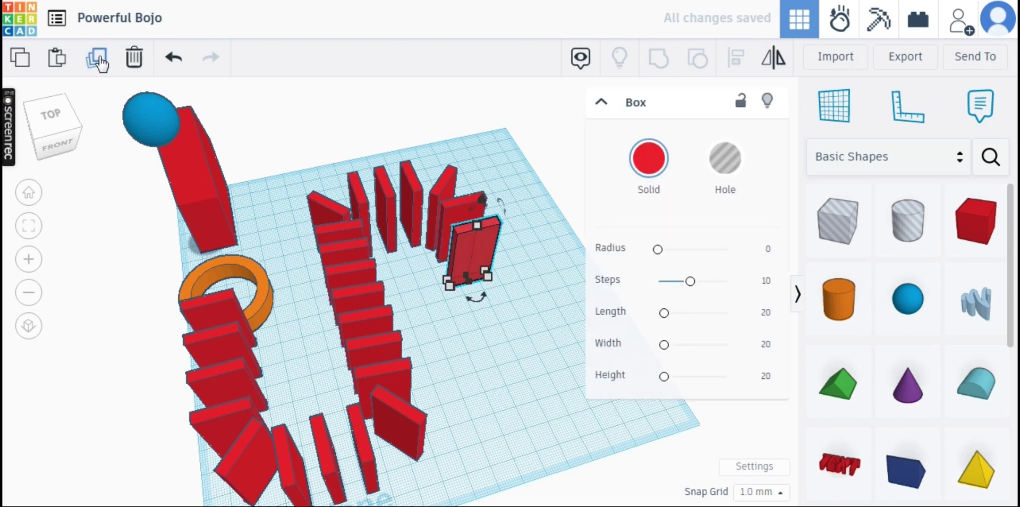
pyautogui.click(99, 60)
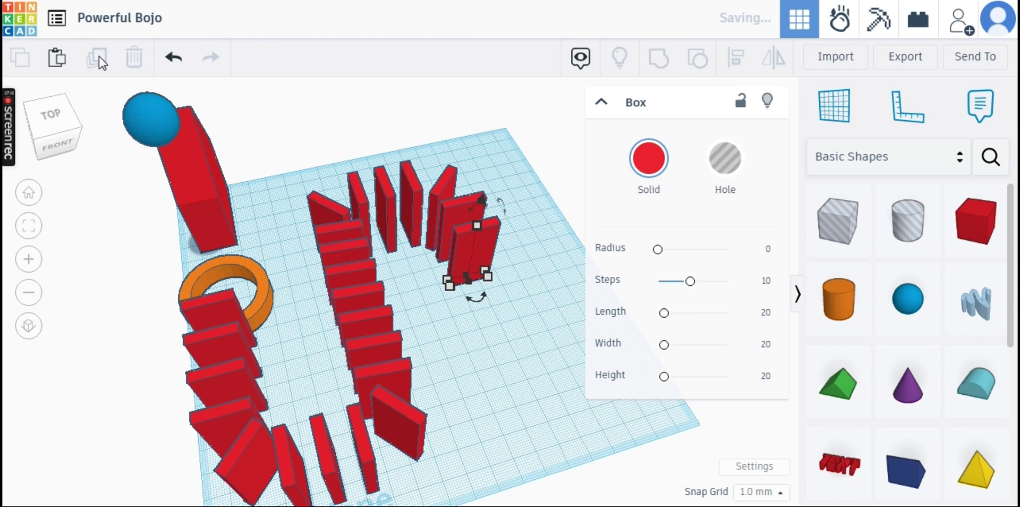
pyautogui.click(98, 61)
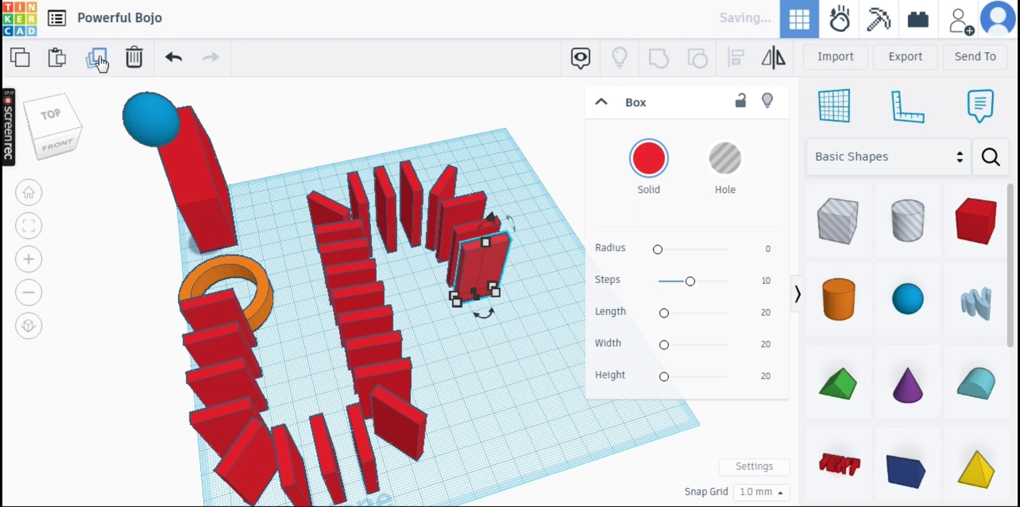
pyautogui.click(101, 63)
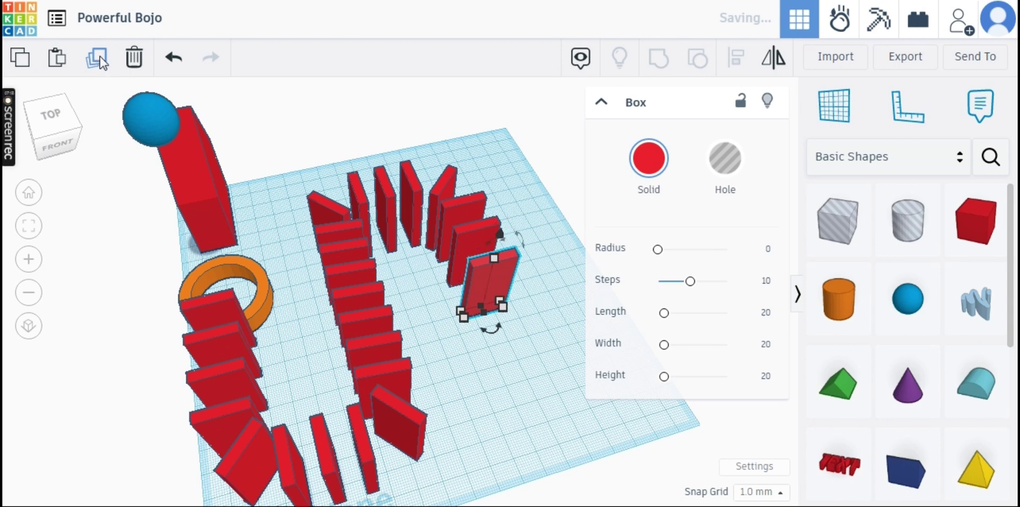
pyautogui.click(100, 63)
pyautogui.press('Escape')
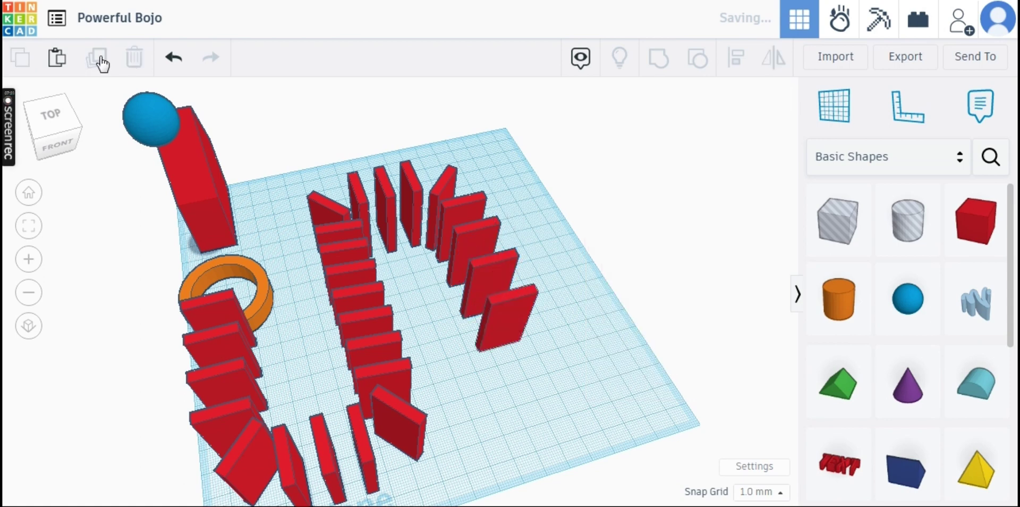
# - Stretch the third row's last domino upward into a tall pillar and raise a short box to its top
pyautogui.click(505, 318)
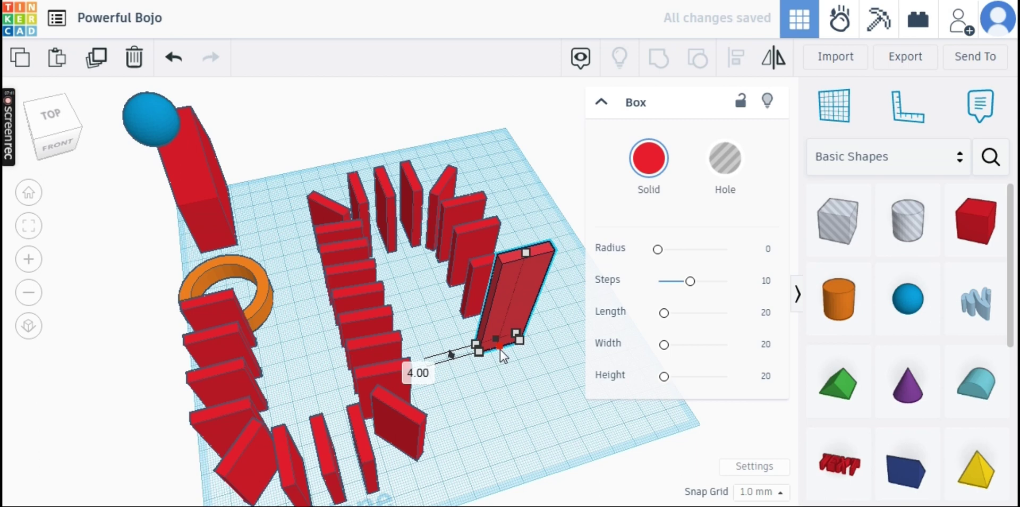
pyautogui.moveTo(503, 356); pyautogui.dragTo(509, 333)
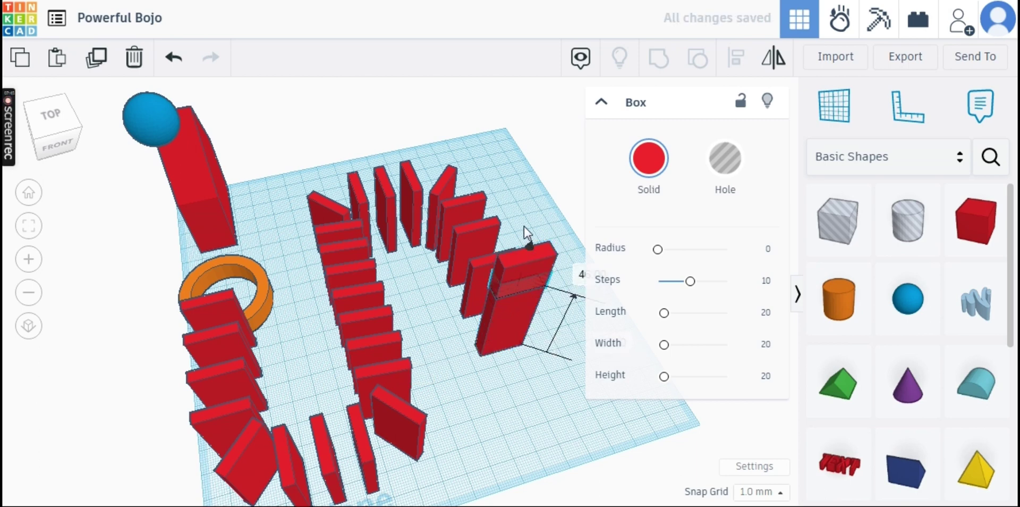
pyautogui.moveTo(529, 226); pyautogui.dragTo(528, 220)
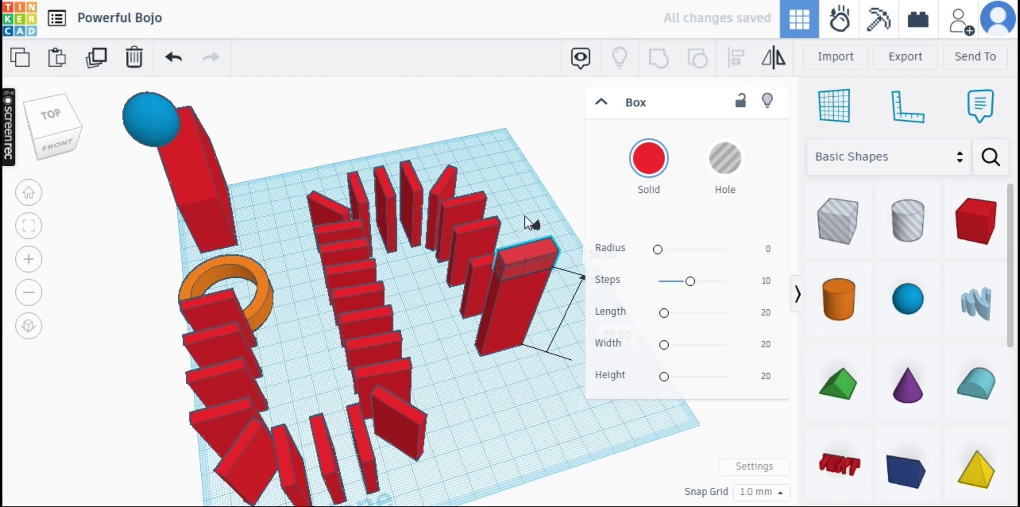
# - Widen the box on top of the pillar into a platform about 19 mm across and delete the long extra copy
pyautogui.click(529, 274)
pyautogui.moveTo(527, 273); pyautogui.dragTo(507, 246)
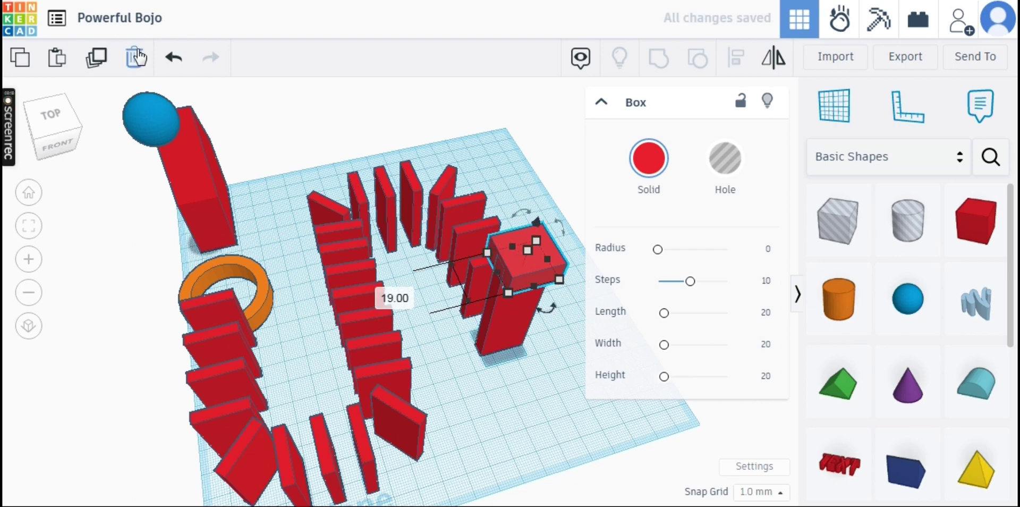
pyautogui.click(97, 59)
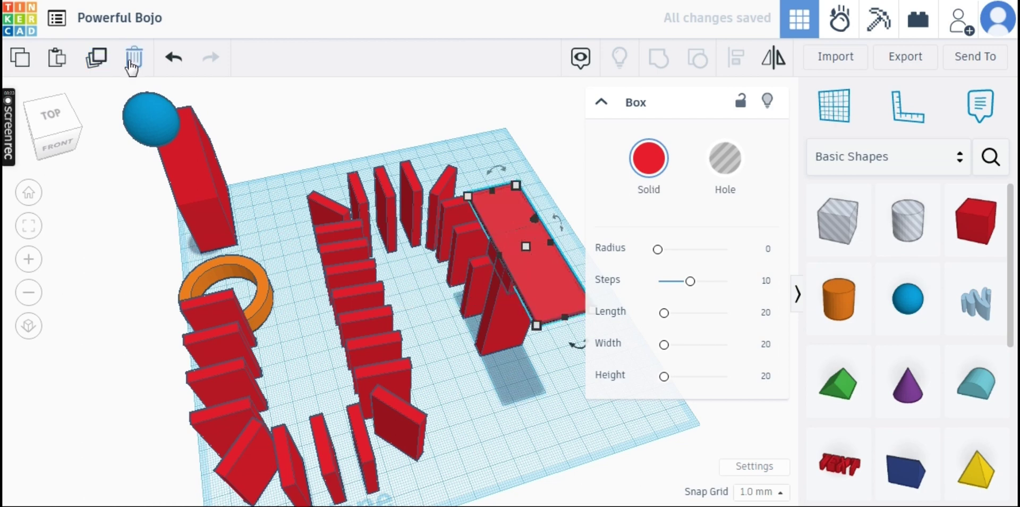
pyautogui.press('Delete')
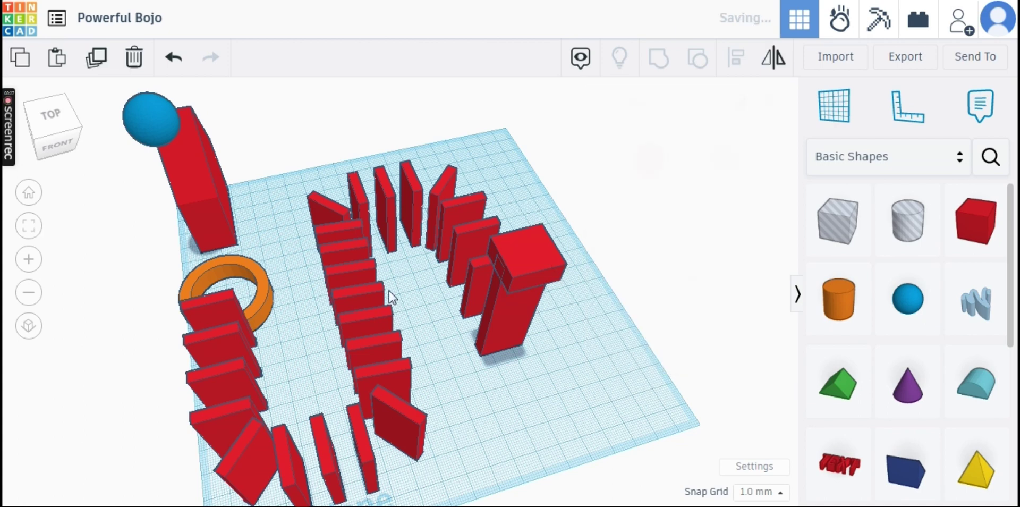
# - Make a smaller box about 9 mm wide in the middle of the pillar's platform and raise it slightly above the surface
pyautogui.click(512, 282)
pyautogui.moveTo(509, 289); pyautogui.dragTo(512, 285)
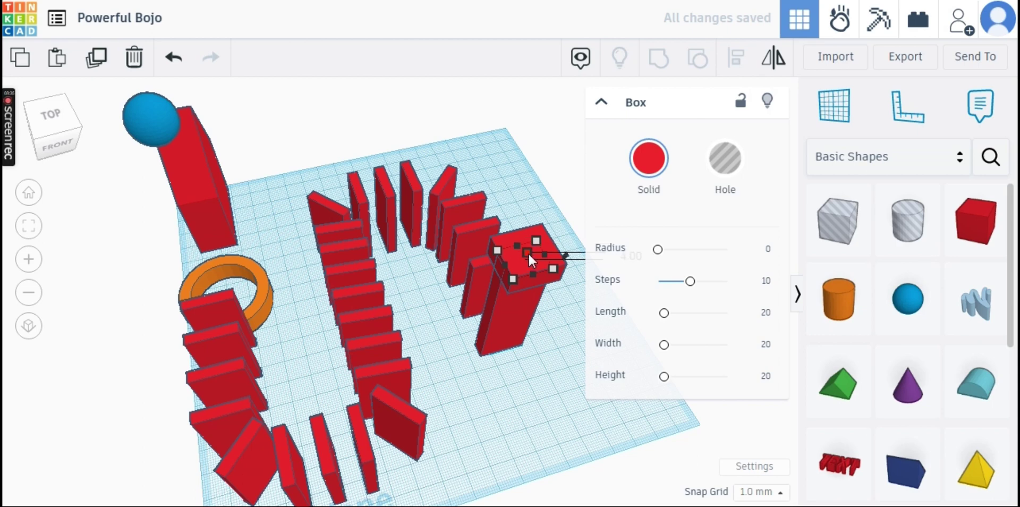
pyautogui.moveTo(528, 250); pyautogui.dragTo(534, 238)
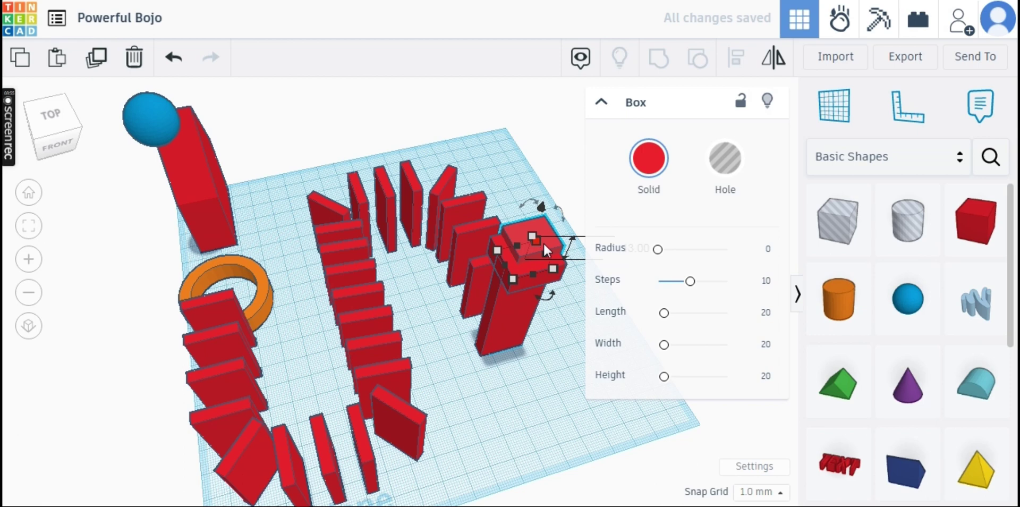
pyautogui.moveTo(544, 246); pyautogui.dragTo(541, 248)
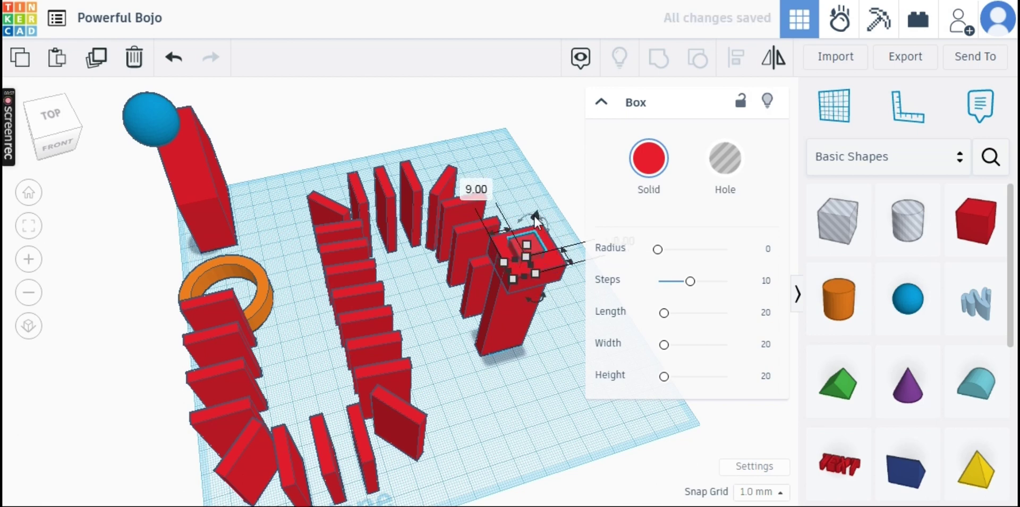
pyautogui.moveTo(535, 214); pyautogui.dragTo(538, 211)
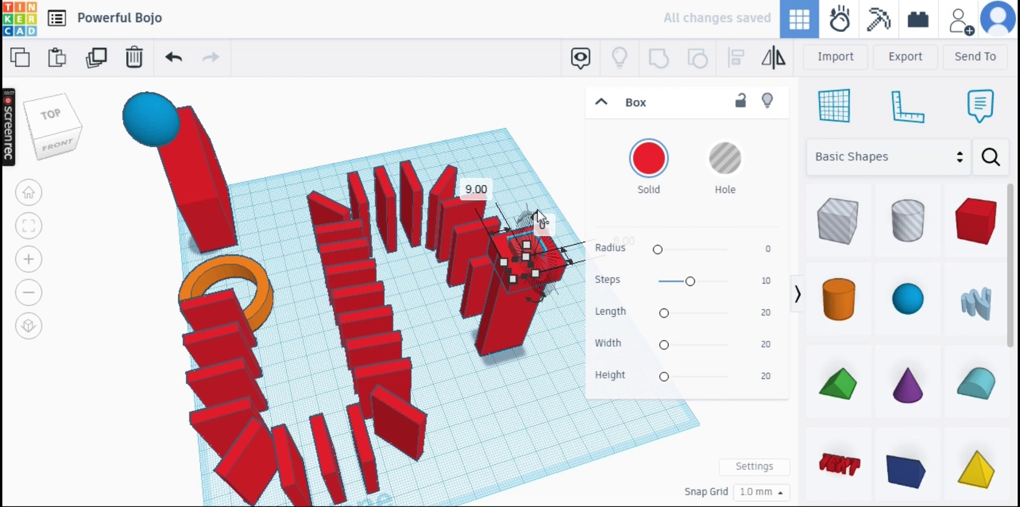
pyautogui.moveTo(540, 217); pyautogui.dragTo(540, 210)
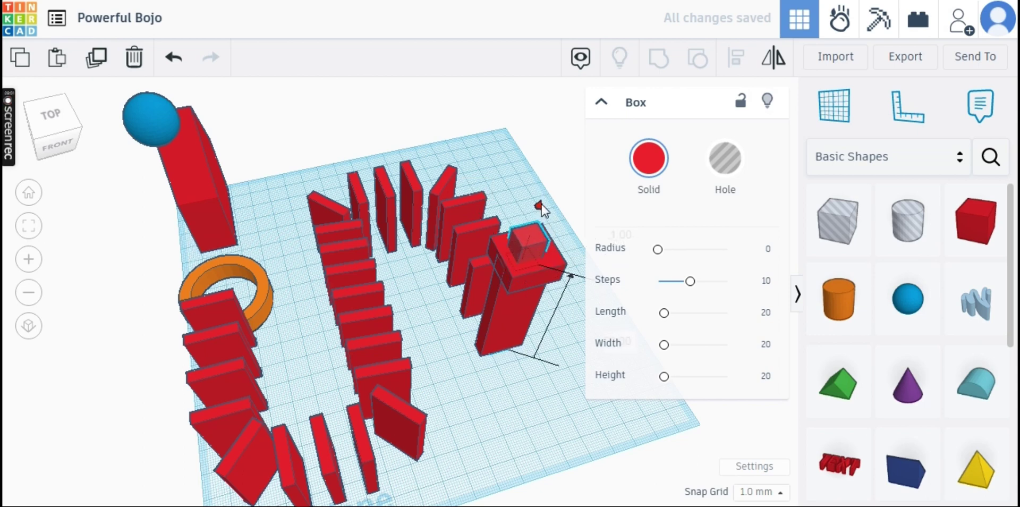
pyautogui.click(542, 208)
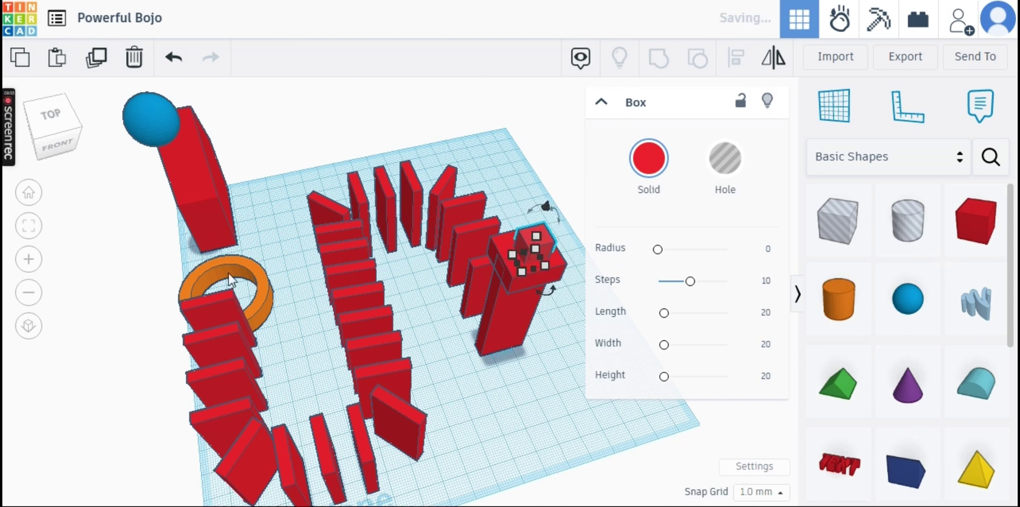
# - Turn the small box on the platform into a hole and nudge it one snap step sideways towards the centre
pyautogui.click(56, 120)
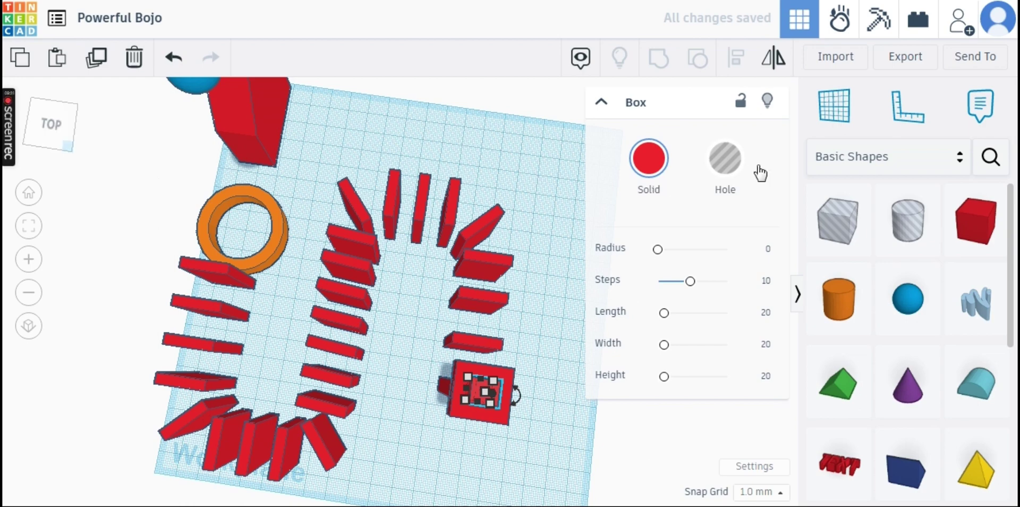
pyautogui.click(725, 159)
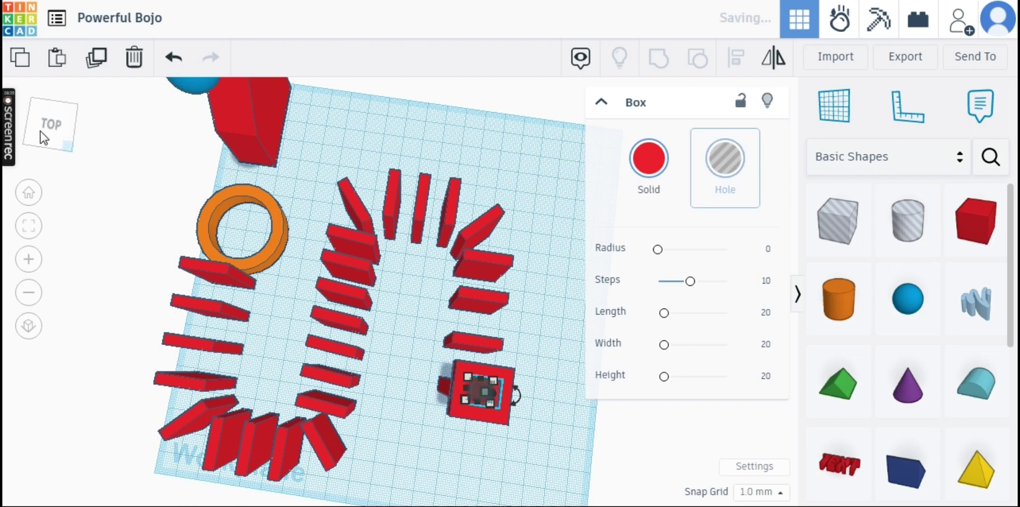
pyautogui.click(41, 134)
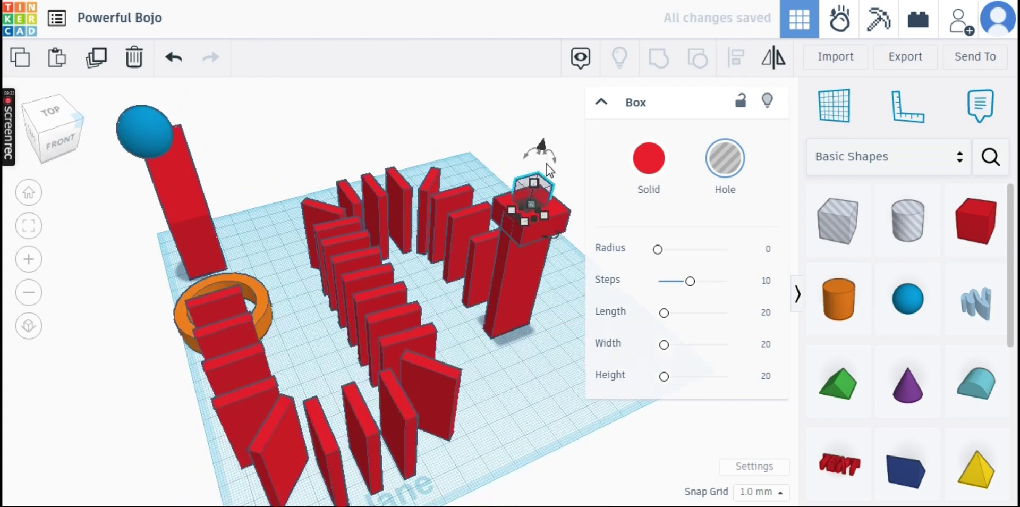
pyautogui.press('Right')
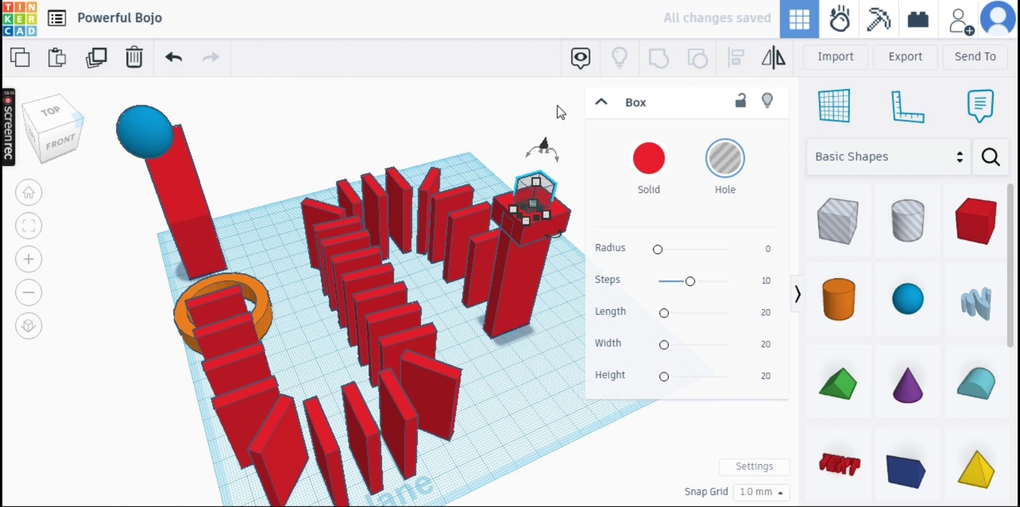
# - Select the pillar, platform and hole box without the neighbouring domino and group them to cut a square recess
pyautogui.click(542, 184)
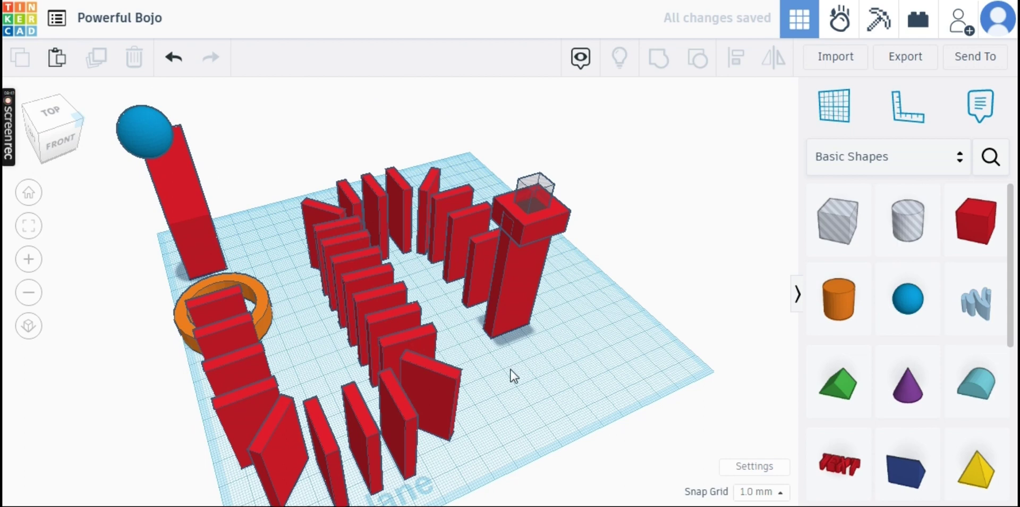
pyautogui.click(565, 200)
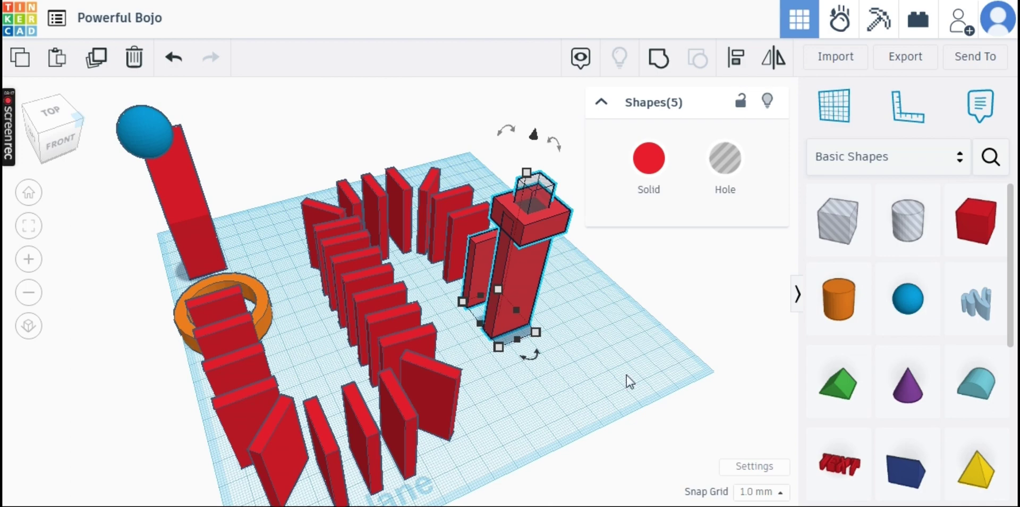
pyautogui.moveTo(626, 375); pyautogui.dragTo(507, 298, button='right')
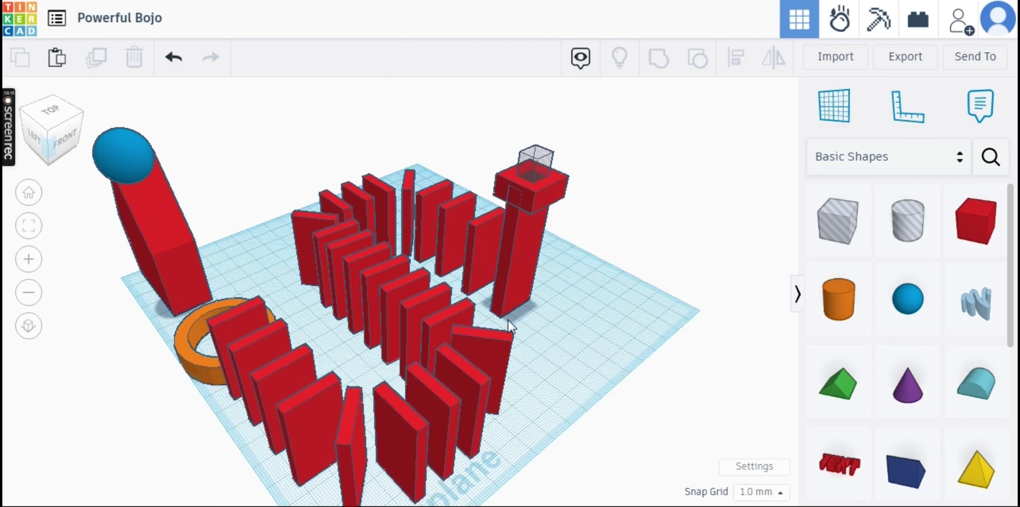
pyautogui.moveTo(508, 320); pyautogui.dragTo(559, 169)
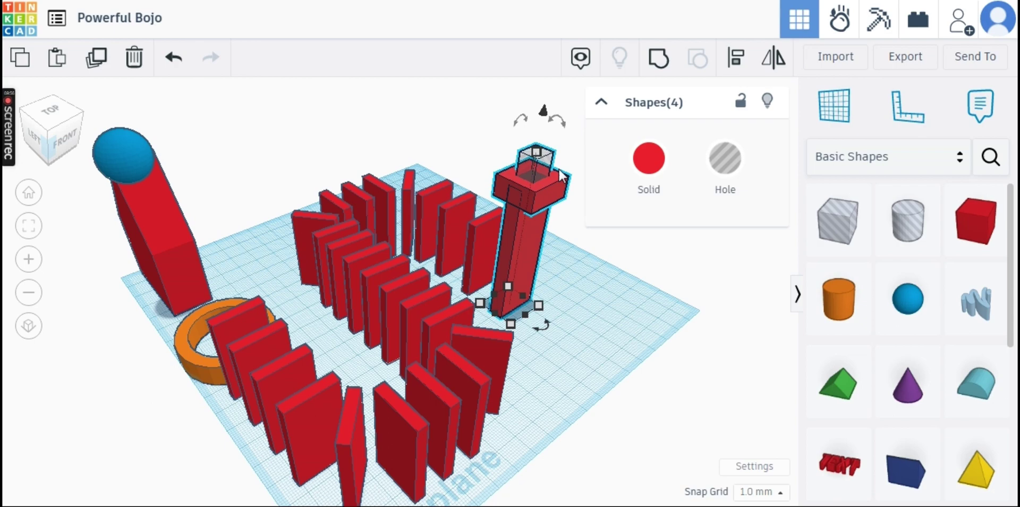
pyautogui.moveTo(562, 175); pyautogui.dragTo(61, 155, button='right')
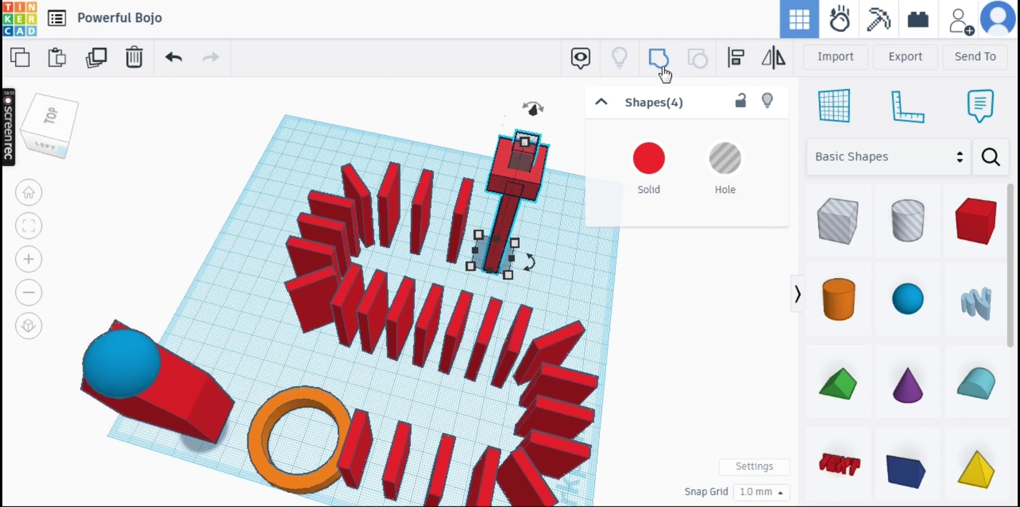
pyautogui.click(664, 69)
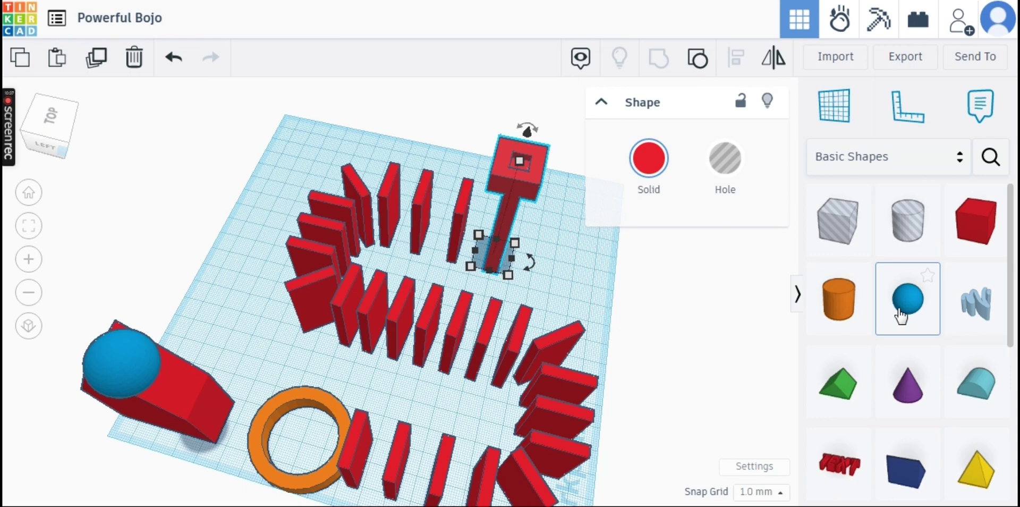
# - Add a sphere to the workplane beside the pillar and move it up onto the platform
pyautogui.click(559, 271)
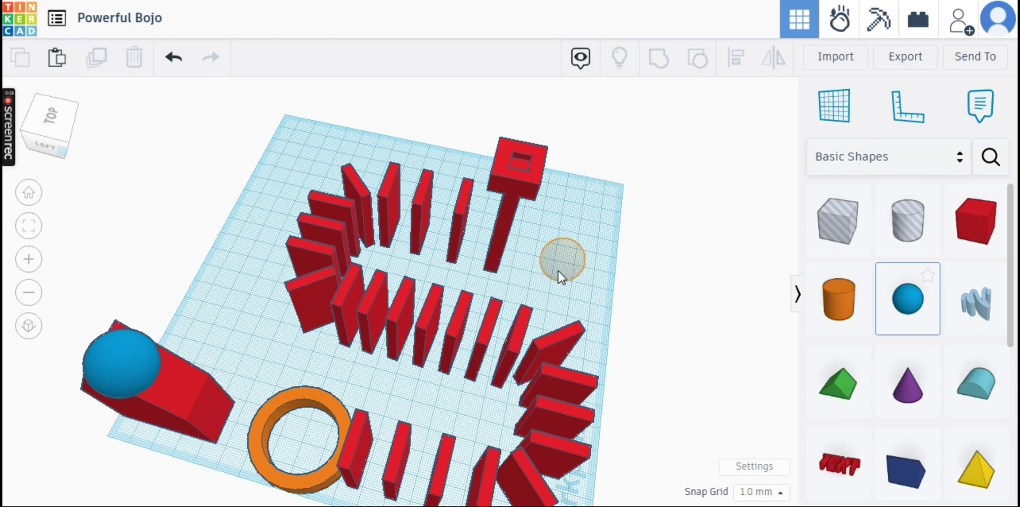
pyautogui.click(565, 260)
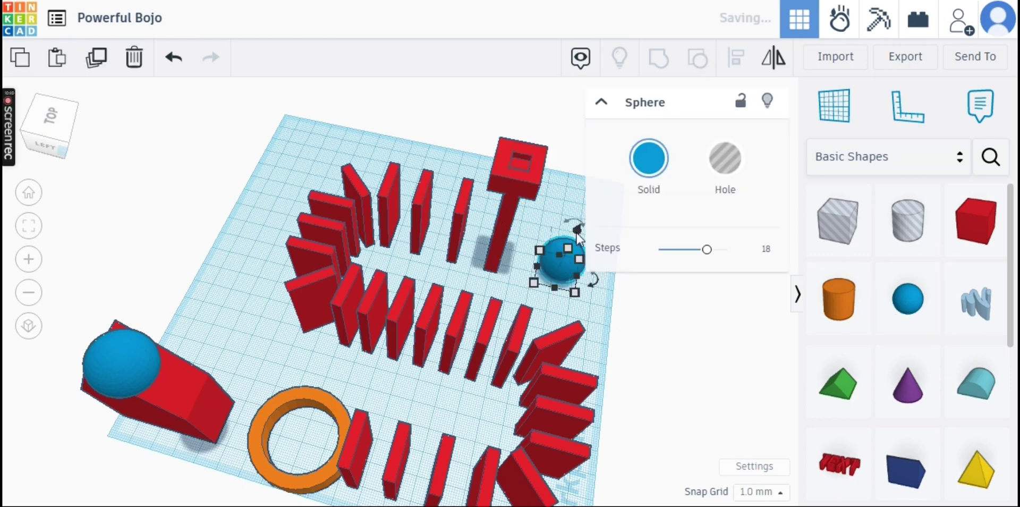
pyautogui.moveTo(565, 259); pyautogui.dragTo(547, 97)
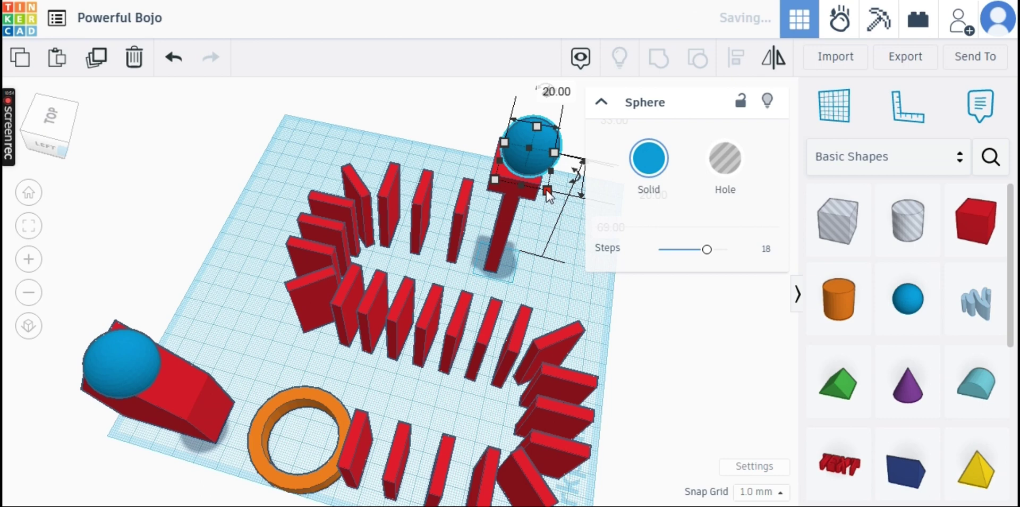
# - Shrink the sphere to about 12 mm wide and position it over the recess in the pillar's platform
pyautogui.moveTo(548, 191); pyautogui.dragTo(539, 176)
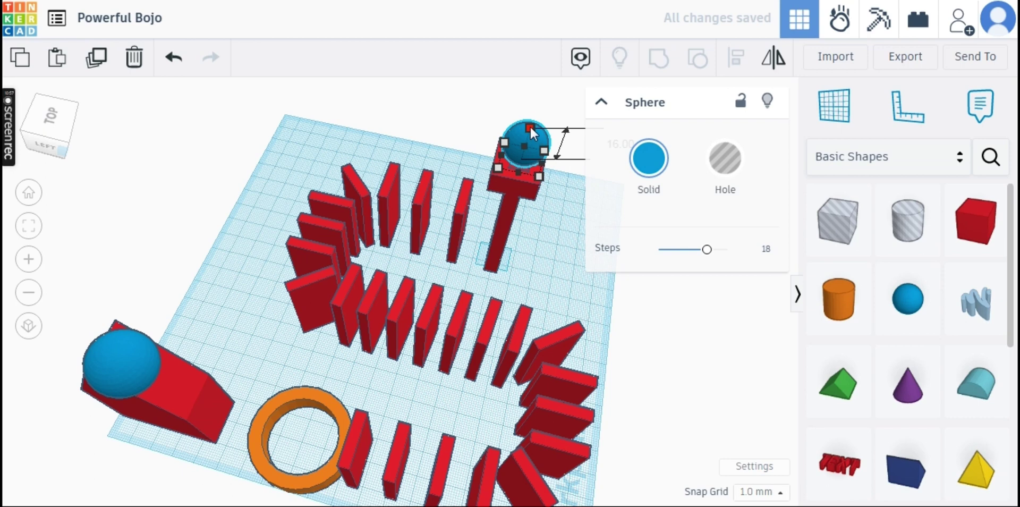
pyautogui.moveTo(530, 125); pyautogui.dragTo(528, 164)
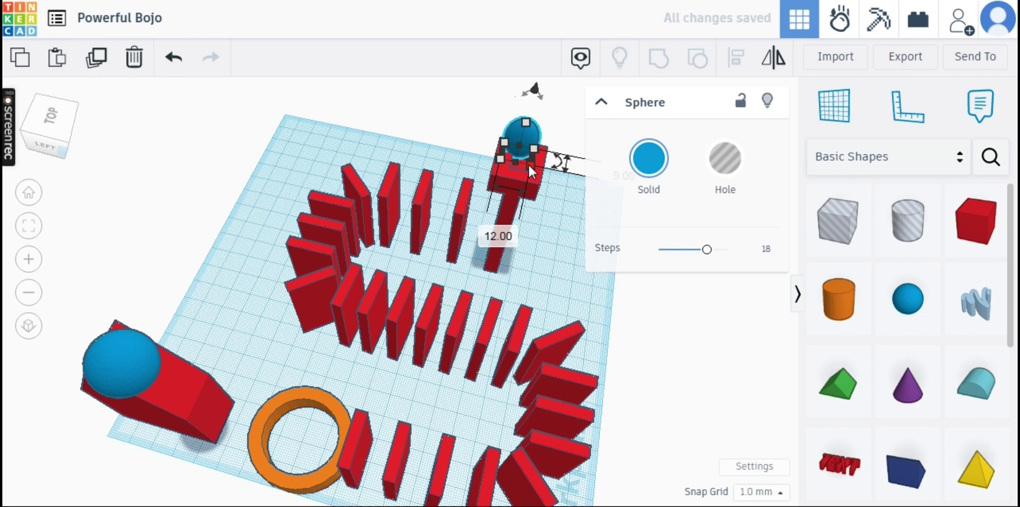
pyautogui.moveTo(526, 123); pyautogui.dragTo(527, 126)
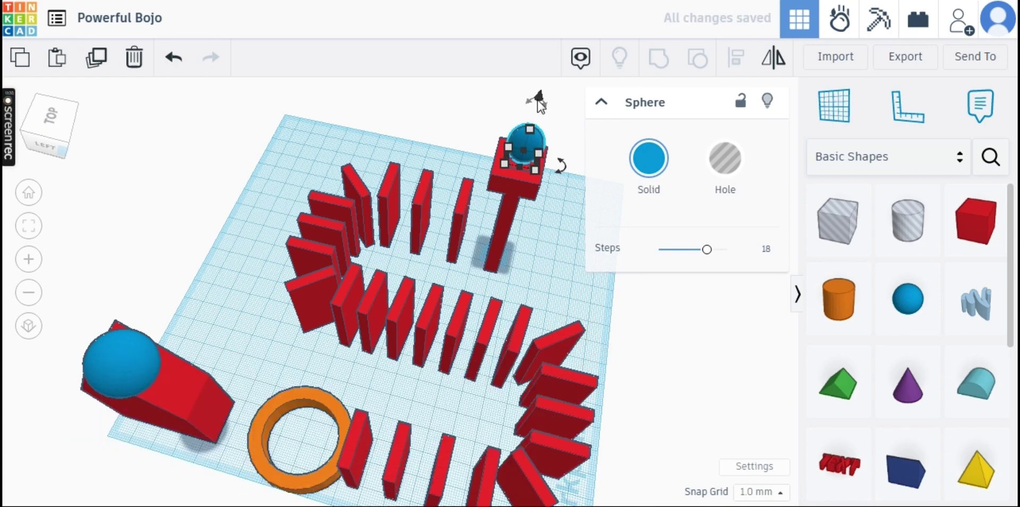
pyautogui.moveTo(538, 101); pyautogui.dragTo(529, 133)
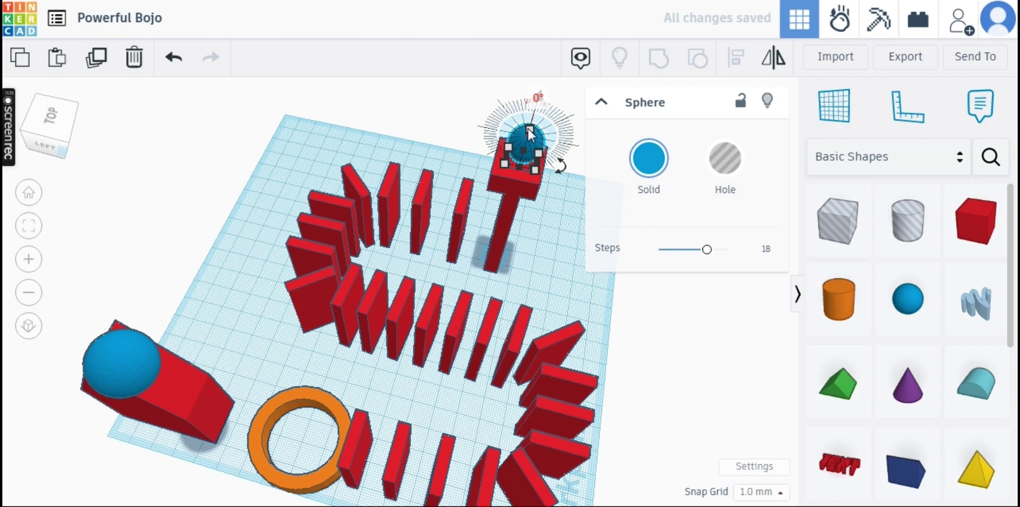
pyautogui.click(39, 130)
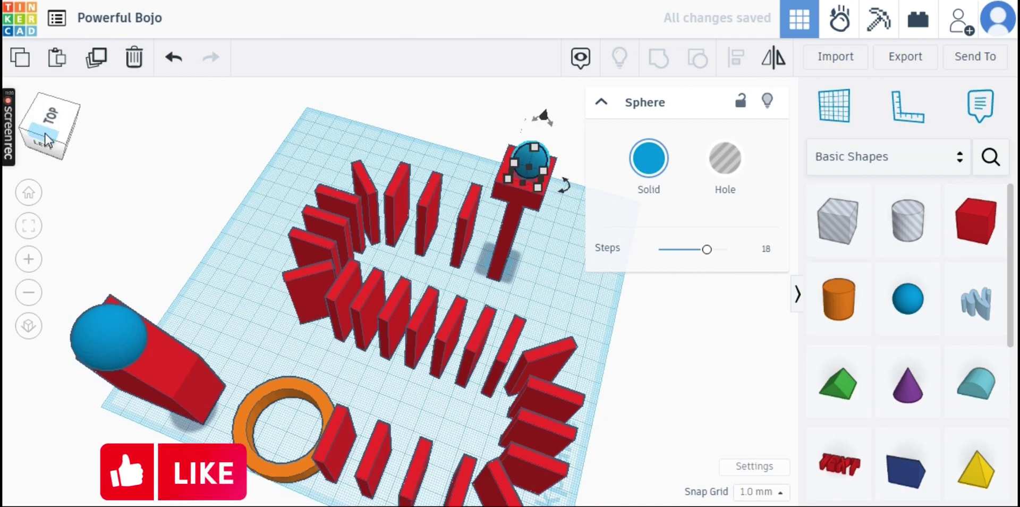
pyautogui.click(41, 135)
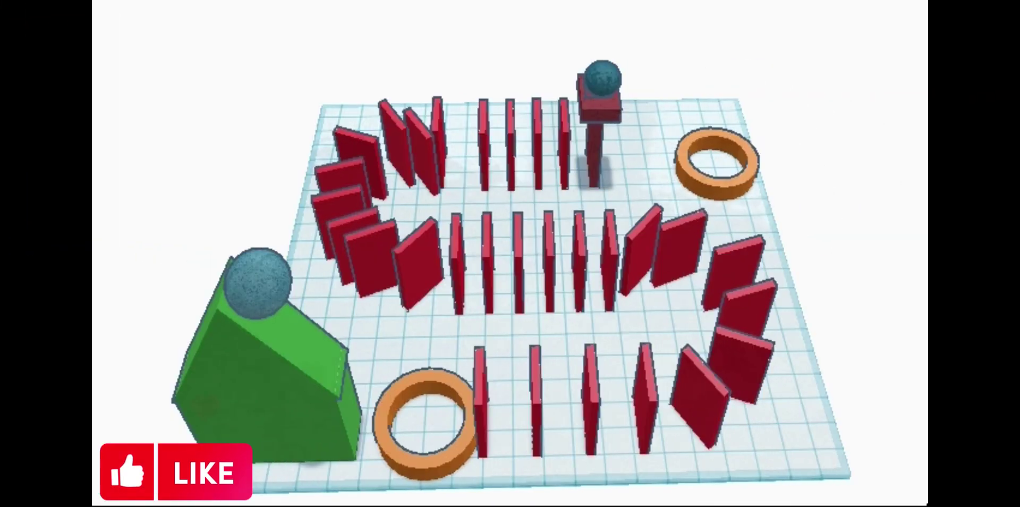